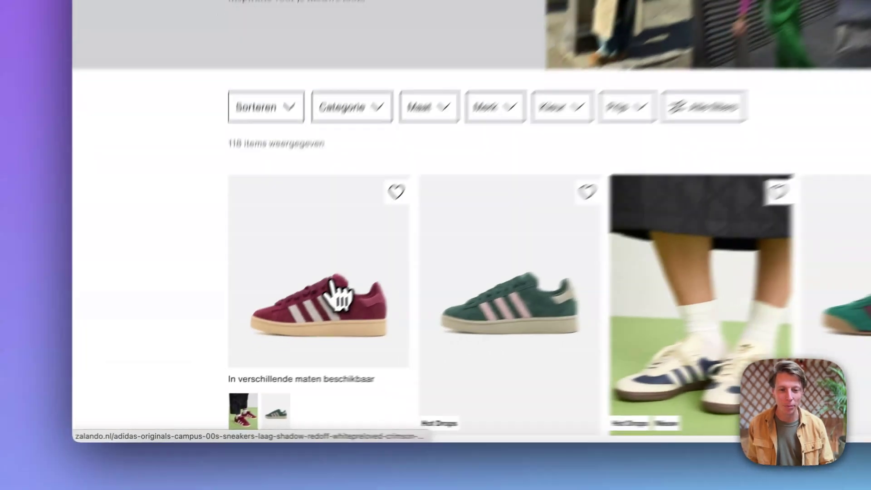
Add the red Campus 00S sneakers in size 36 to the Zalando cart.
left_click(335, 286)
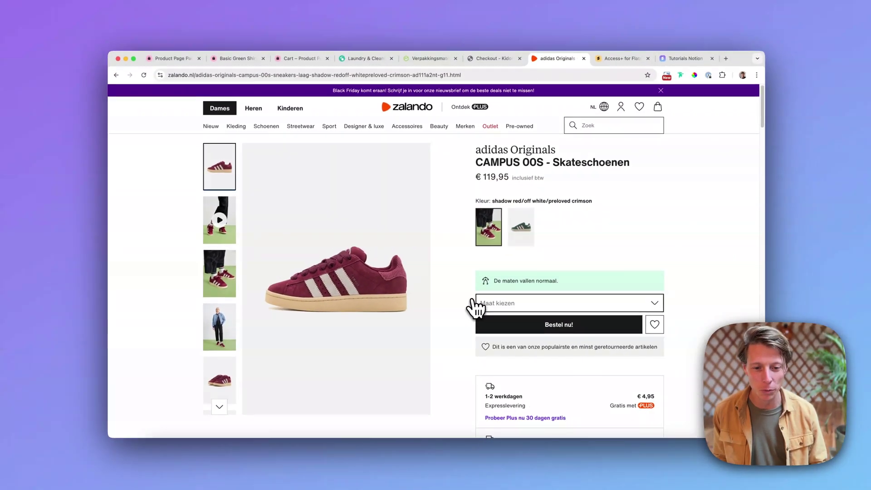
left_click(498, 307)
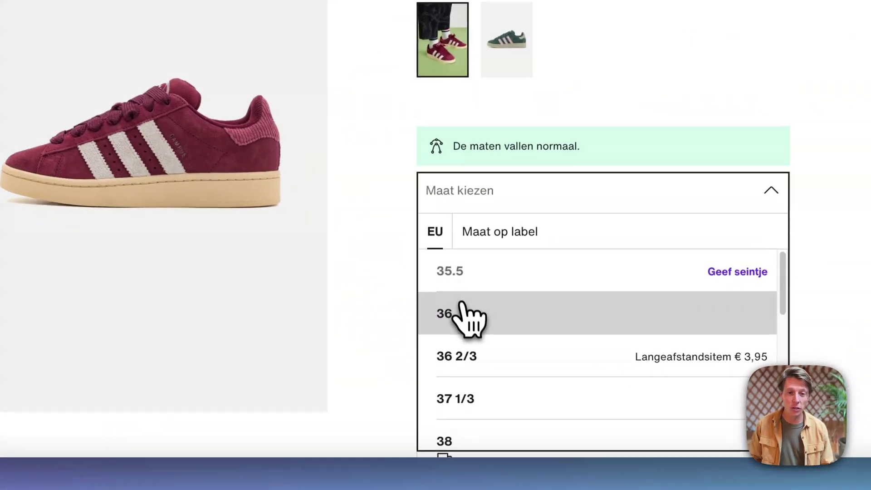
left_click(462, 305)
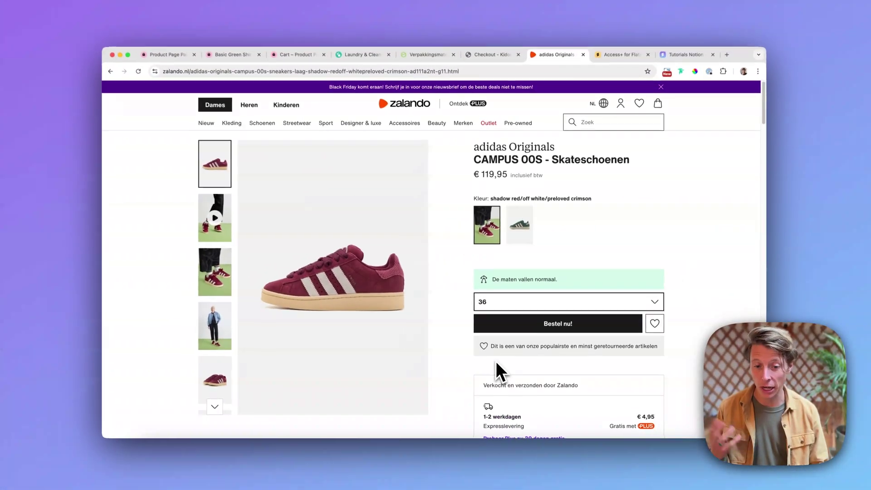
left_click(508, 329)
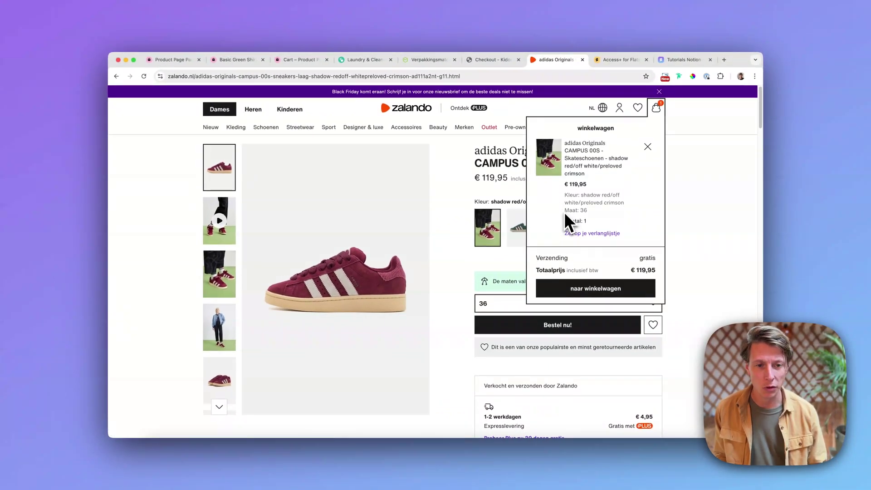
Compare the Zalando cart with the Kidoriman checkout and Product Page Pack cart pages.
left_click(580, 287)
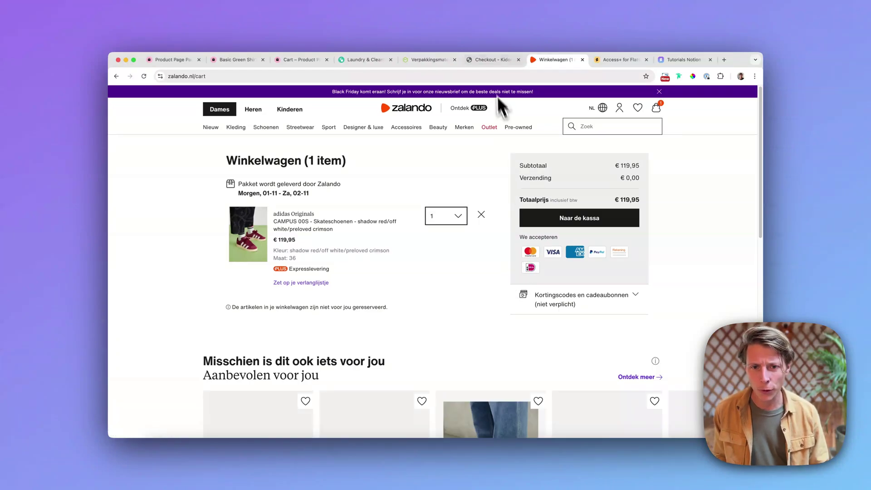
left_click(490, 60)
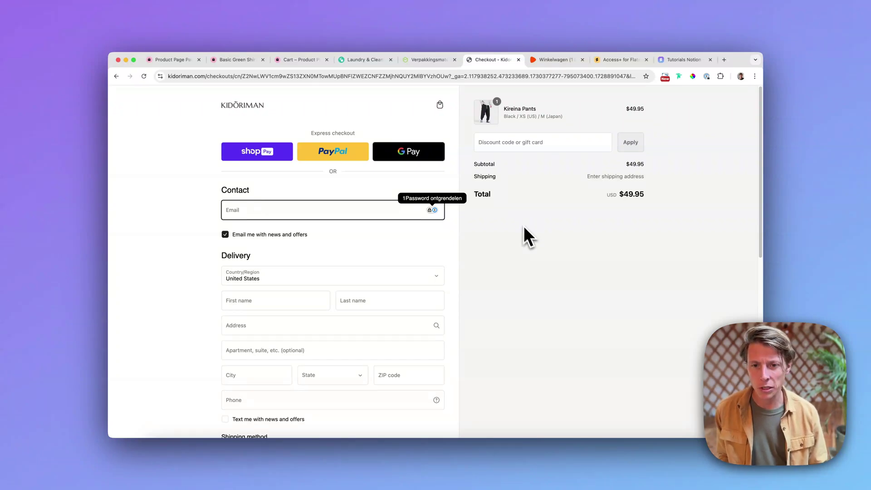
left_click(313, 70)
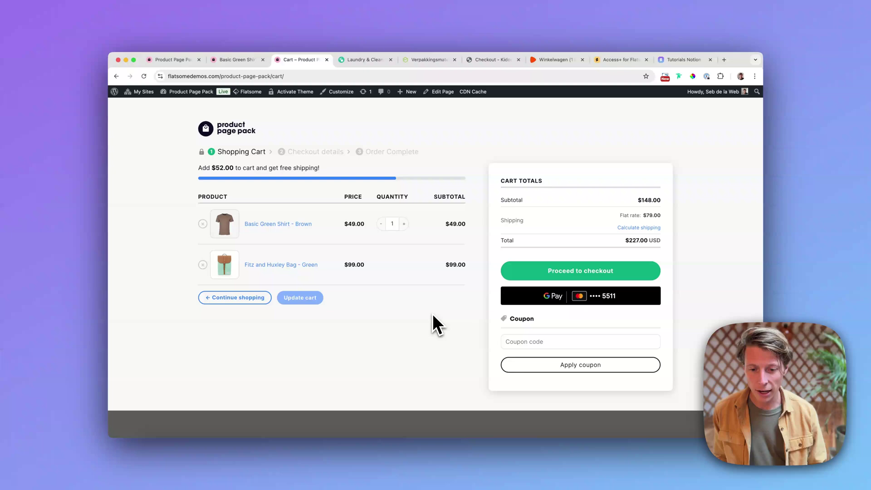
Open the Product Page 3 design from the Product Page Pack home page.
left_click(247, 63)
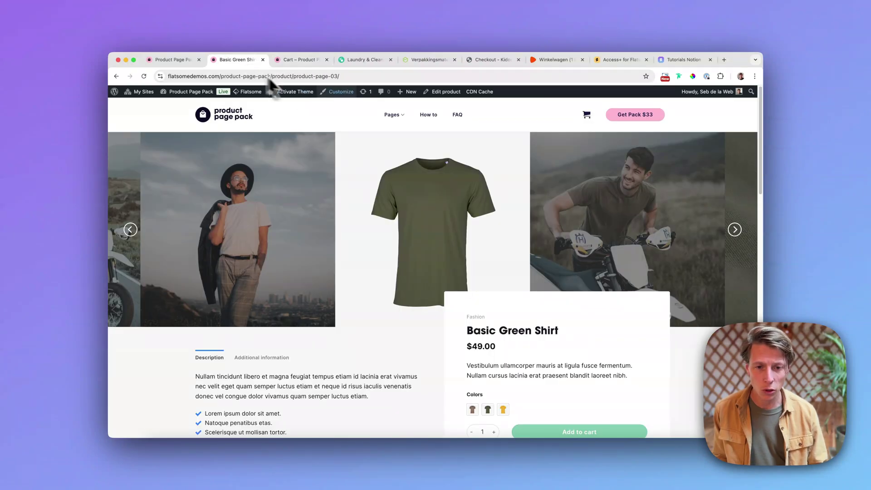
left_click(232, 118)
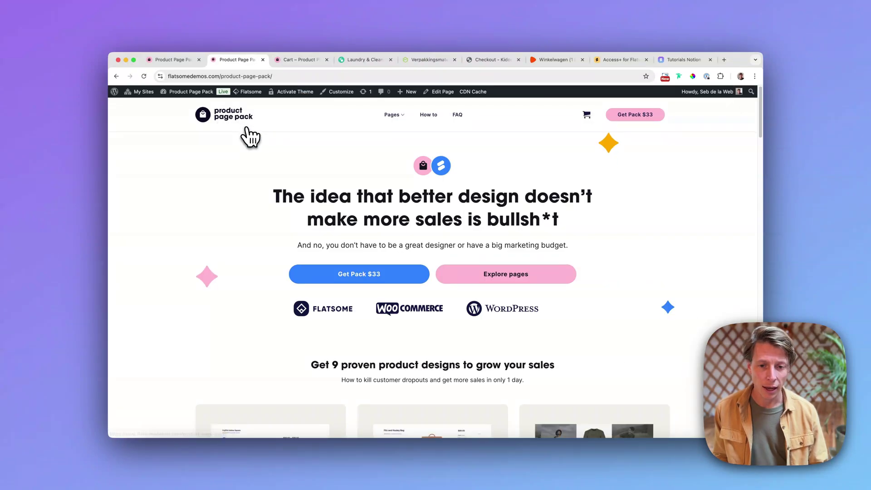
scroll(572, 208, "down", 5)
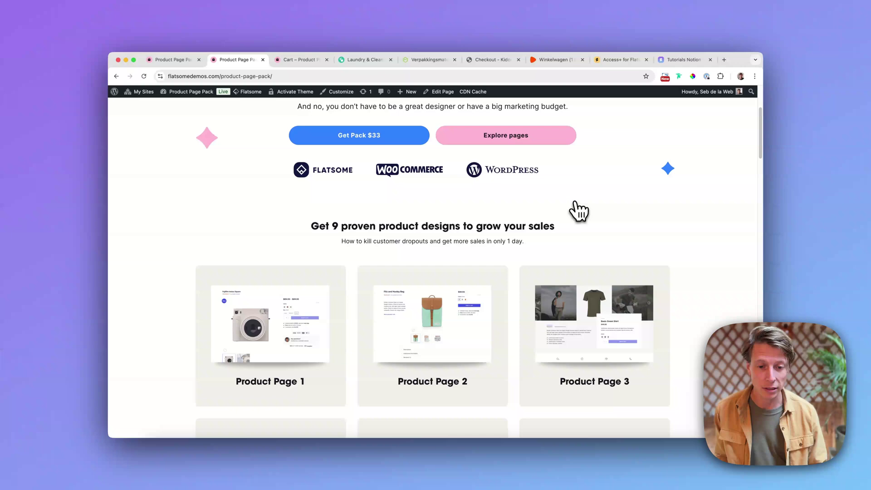
left_click(578, 236)
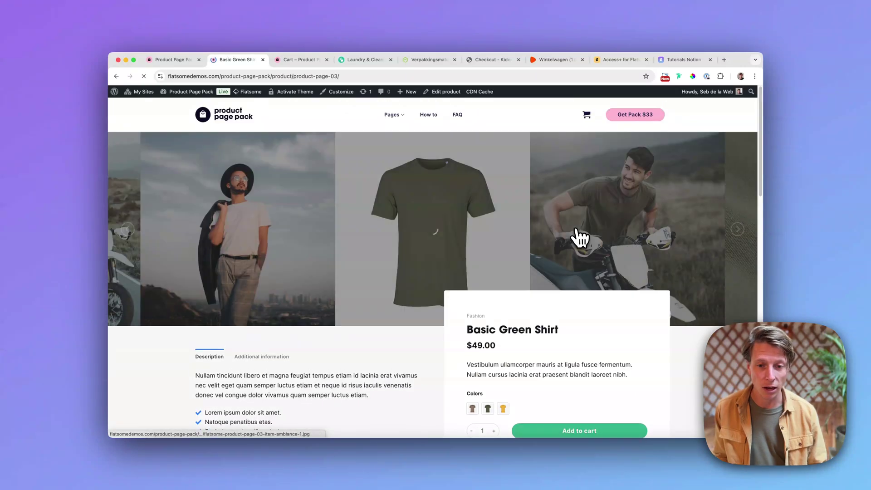
Add the Basic Green Shirt in Brown to the cart and preview the header cart.
scroll(580, 235, "down", 2)
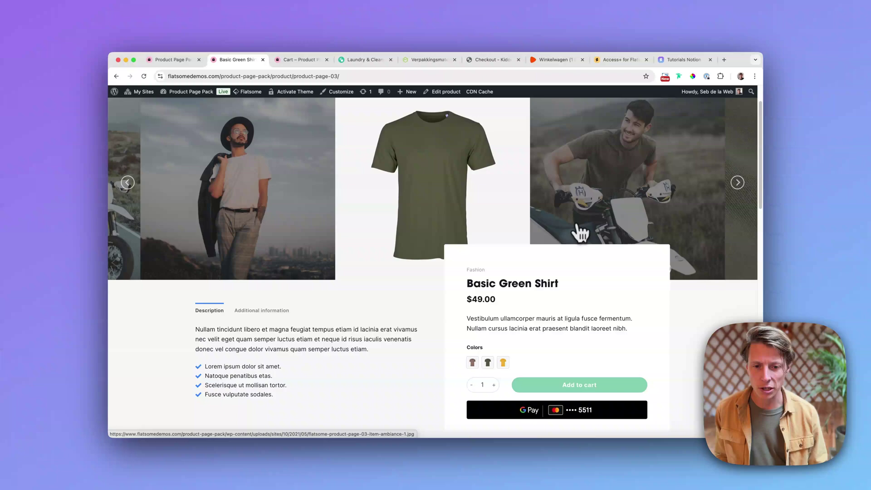
scroll(578, 238, "down", 1)
scroll(574, 239, "down", 3)
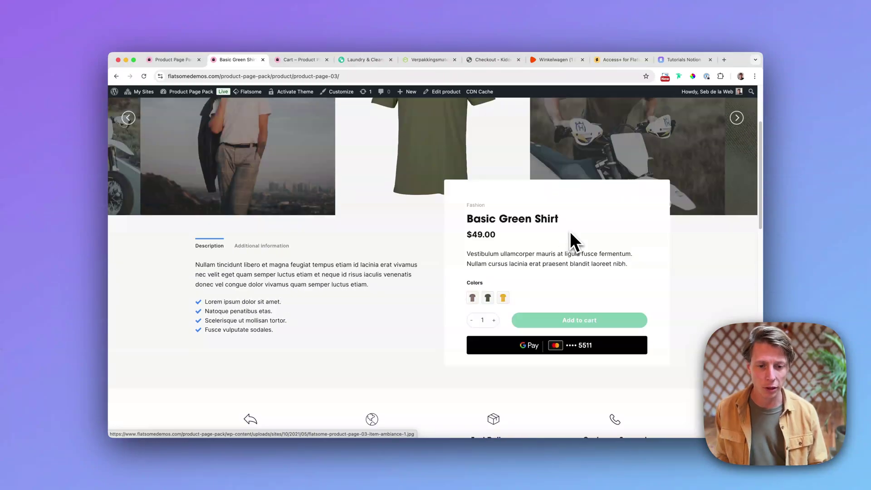
left_click(472, 299)
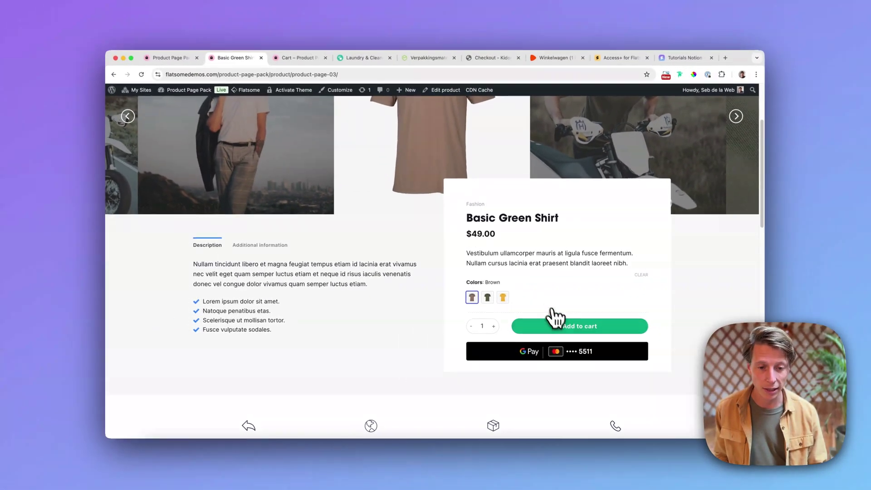
left_click(585, 299)
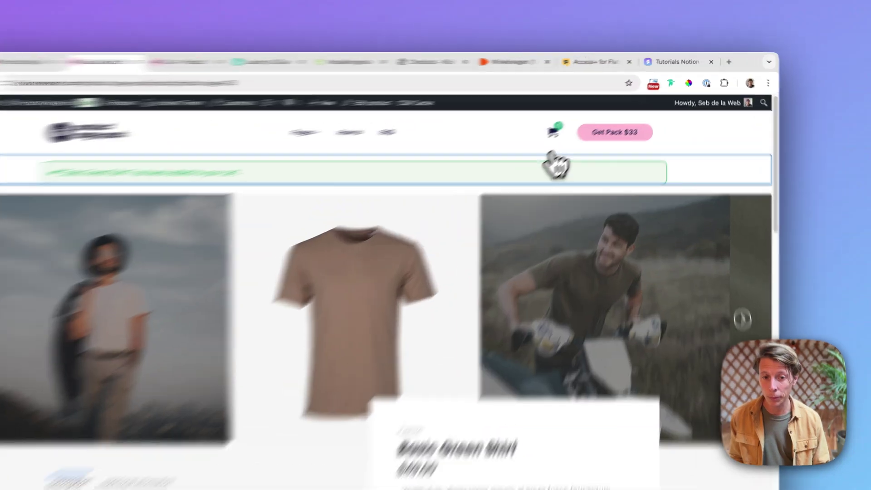
mouse_move(585, 113)
mouse_move(475, 171)
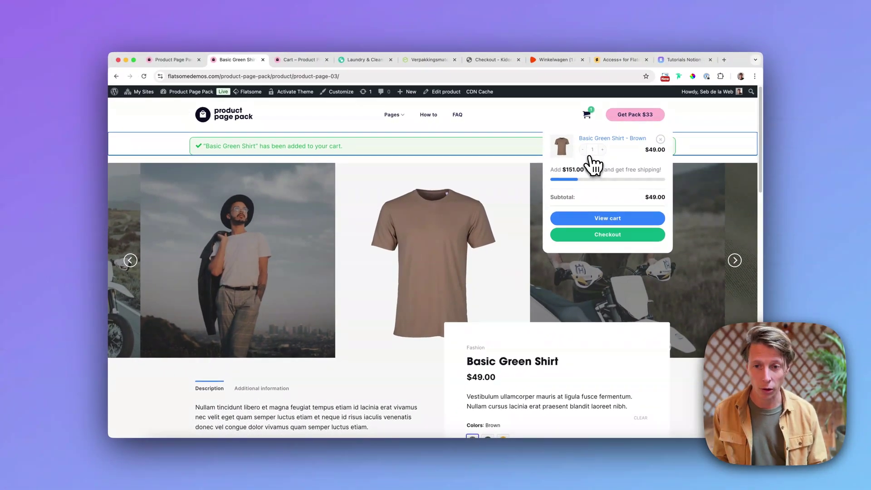
Open Theme Options > Header, select the header Cart element, and expand its Behavior choices.
mouse_move(251, 92)
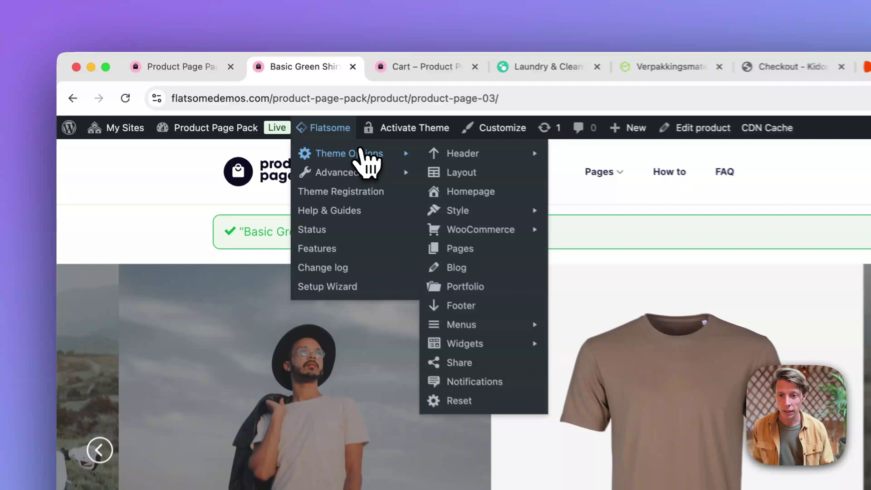
left_click(267, 104)
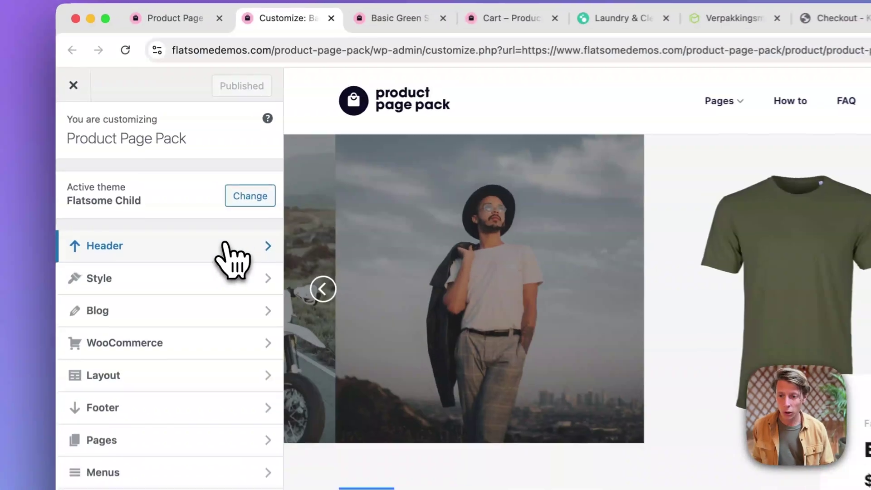
left_click(225, 246)
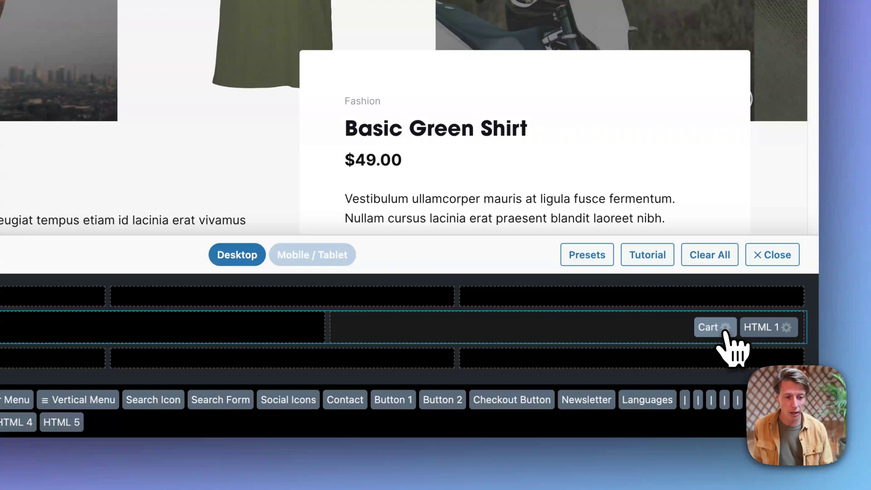
left_click(725, 335)
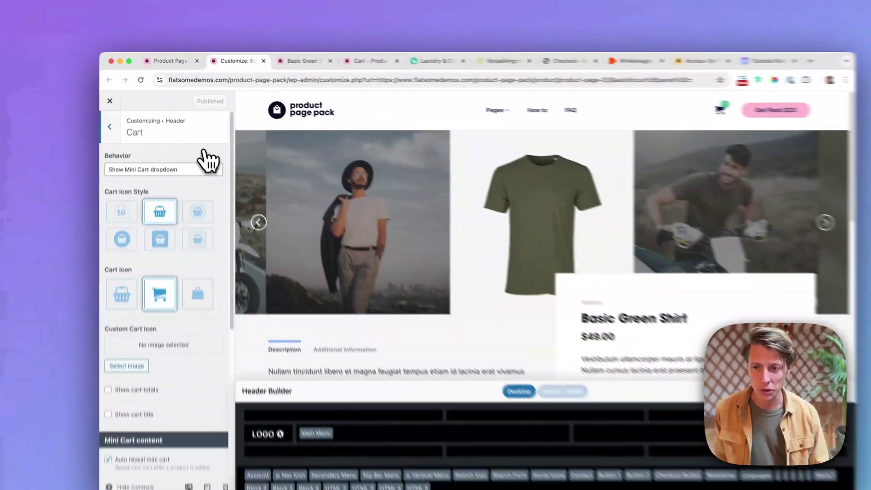
left_click(186, 154)
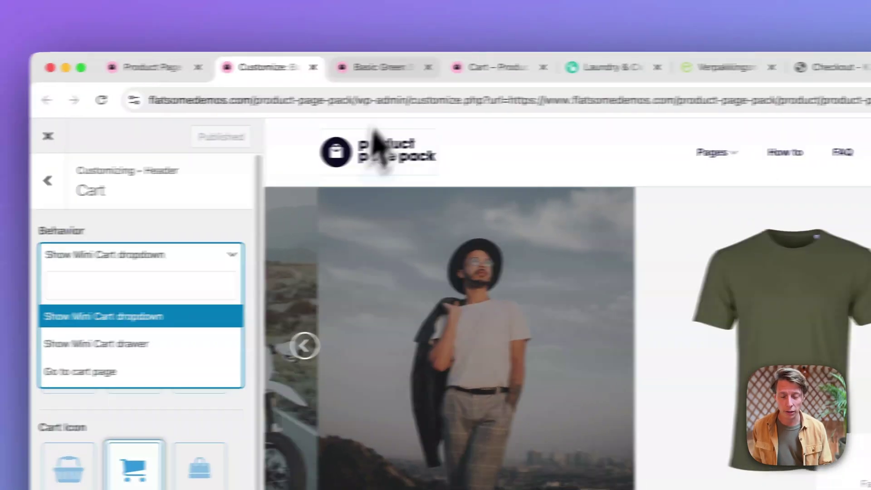
Show the mini-cart dropdown on the Basic Green Shirt page with the brown shirt at $49.00.
left_click(287, 62)
mouse_move(867, 180)
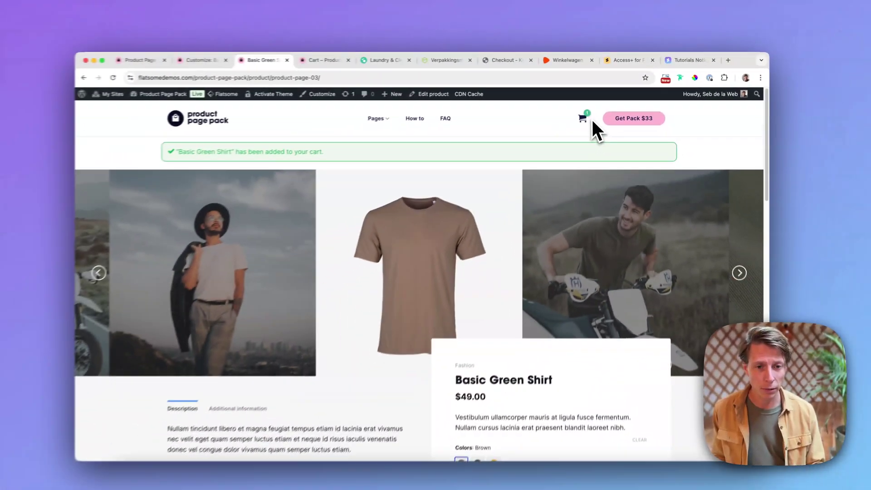
mouse_move(586, 181)
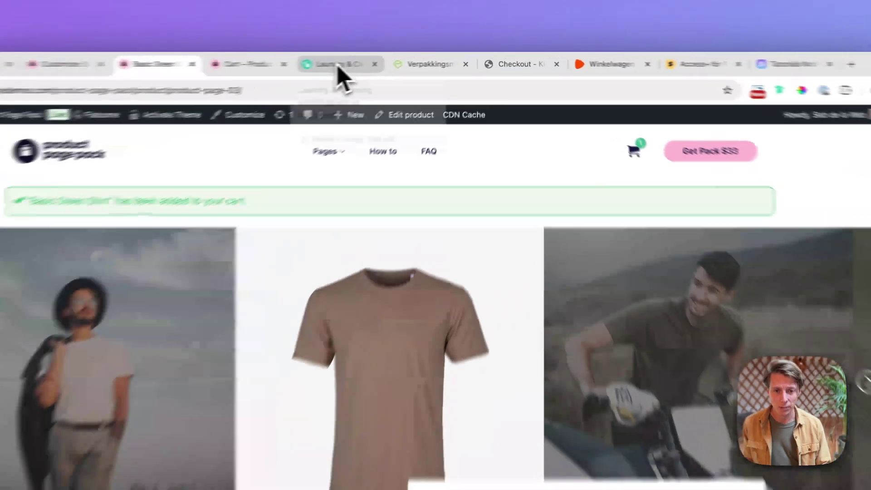
Browse Tvättgiganten's slide-out cart and its recommended products, then return to the shirt page.
left_click(411, 61)
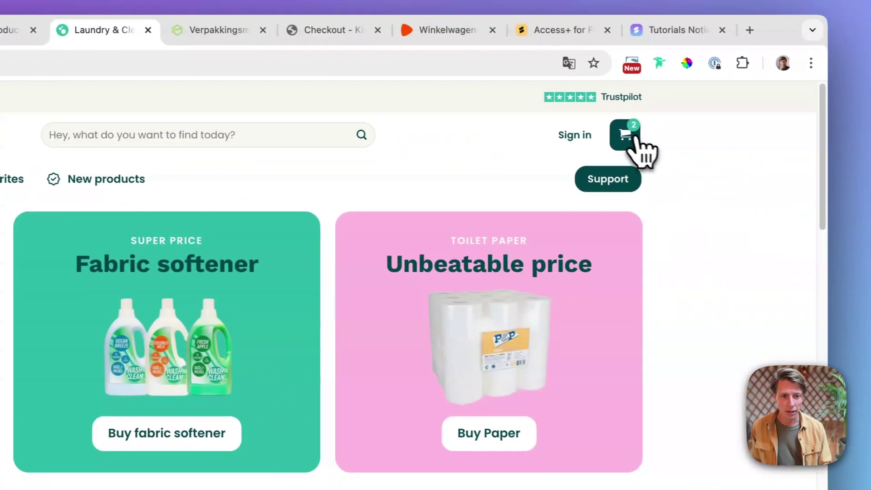
left_click(635, 136)
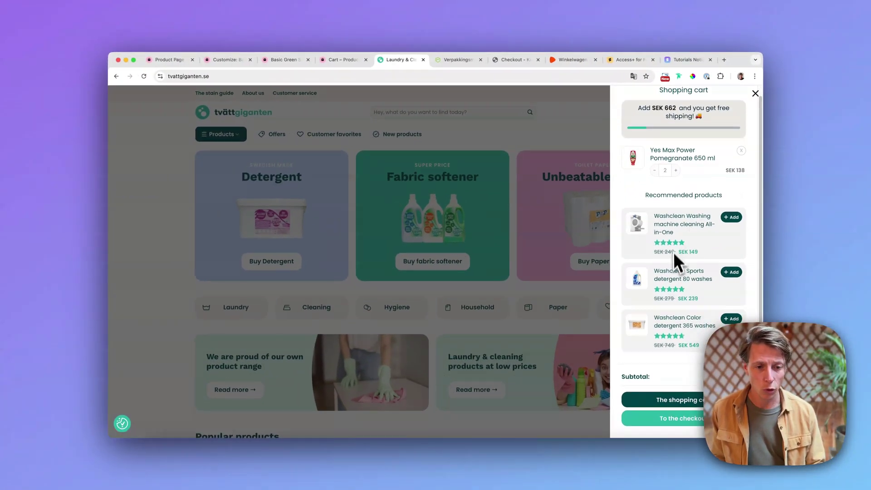
scroll(670, 313, "down", 2)
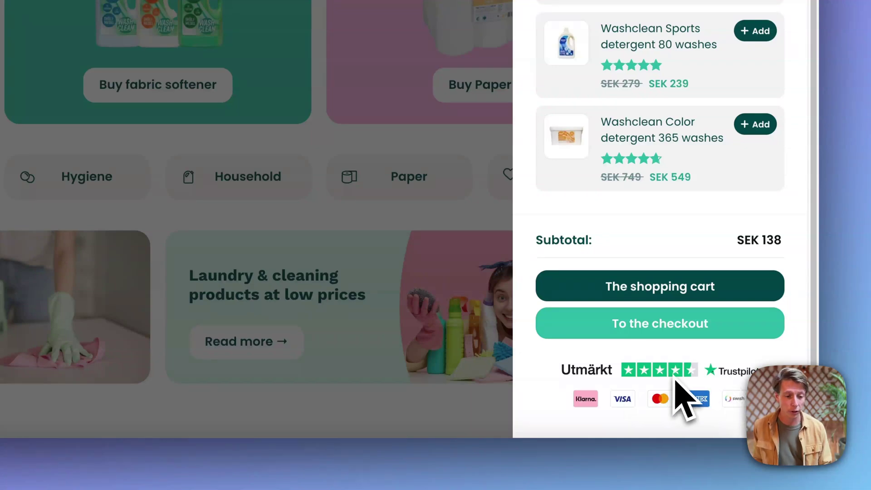
scroll(716, 277, "up", 2)
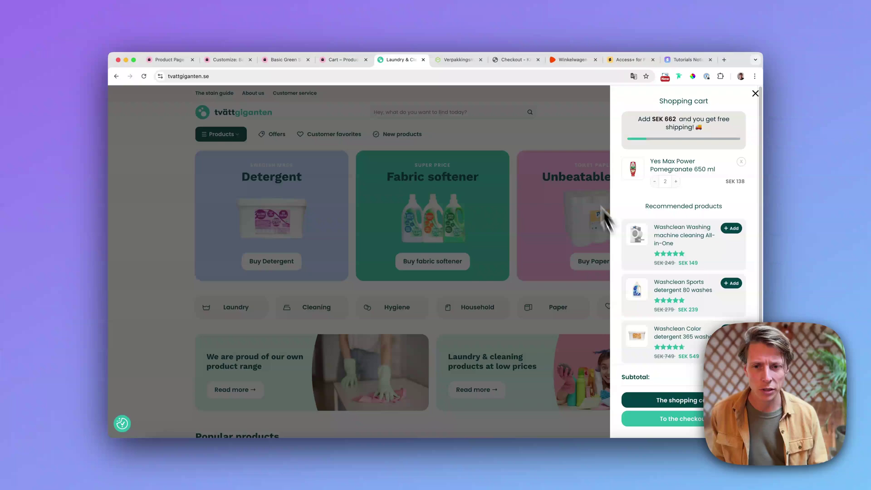
left_click(347, 60)
Recheck the header cart Behavior options, keeping Show Mini Cart dropdown selected.
left_click(295, 60)
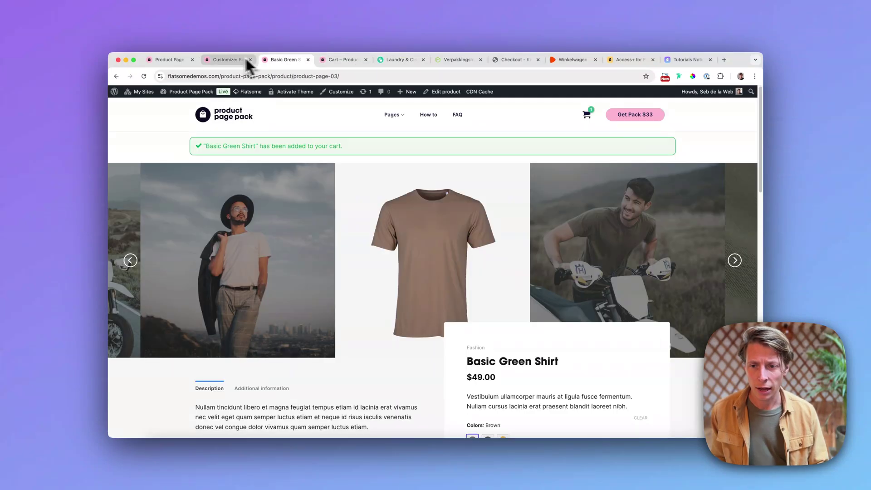
left_click(225, 59)
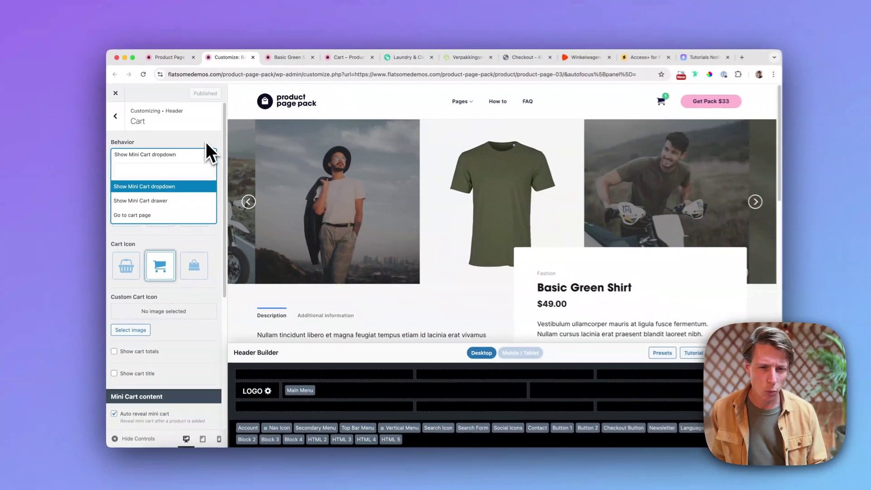
left_click(206, 142)
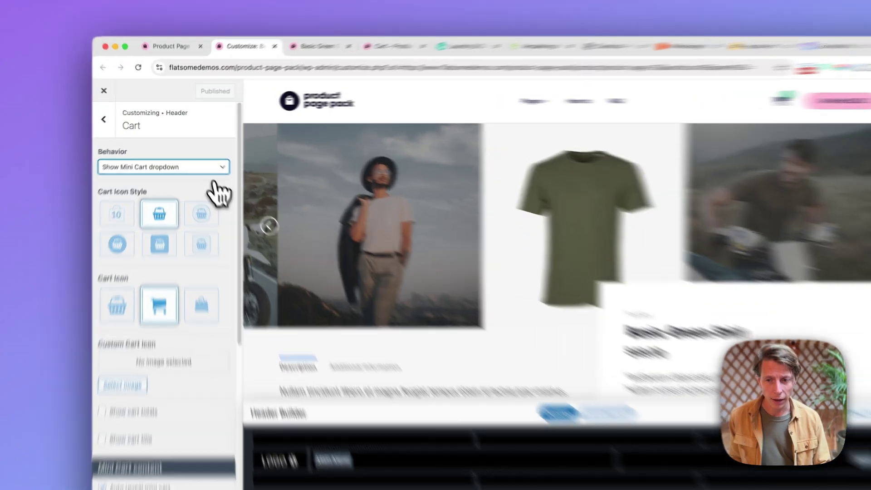
left_click(206, 153)
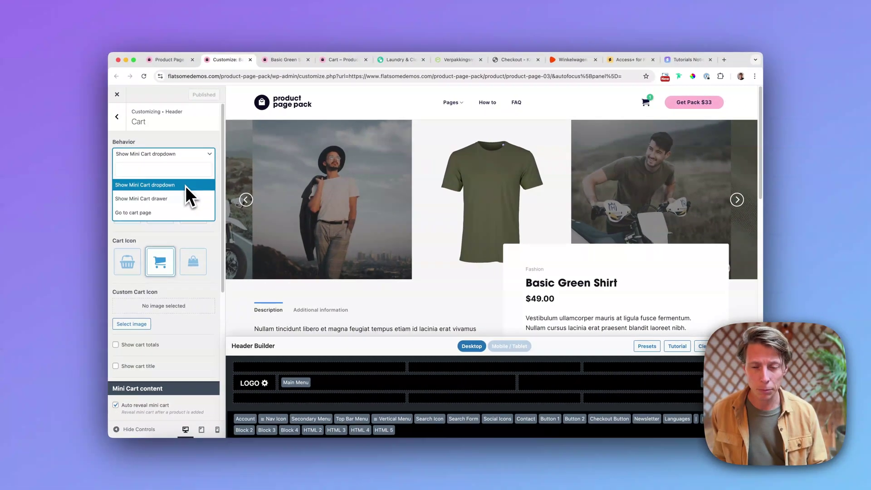
left_click(278, 66)
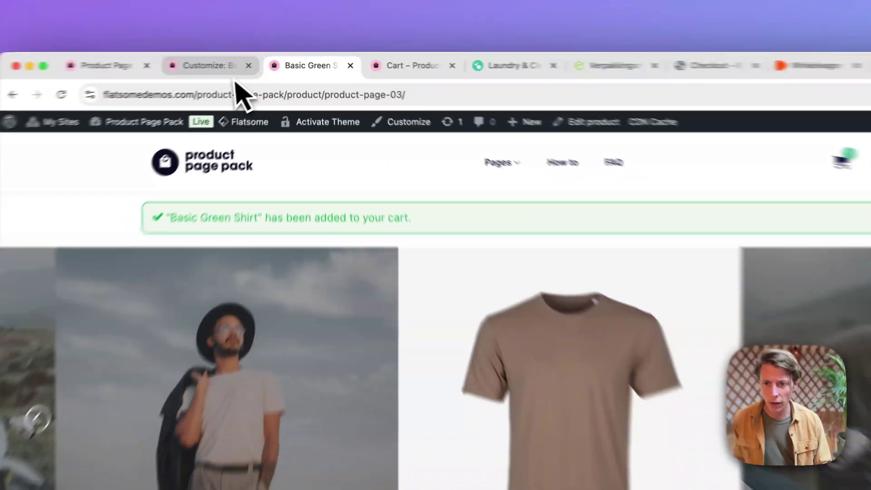
left_click(233, 66)
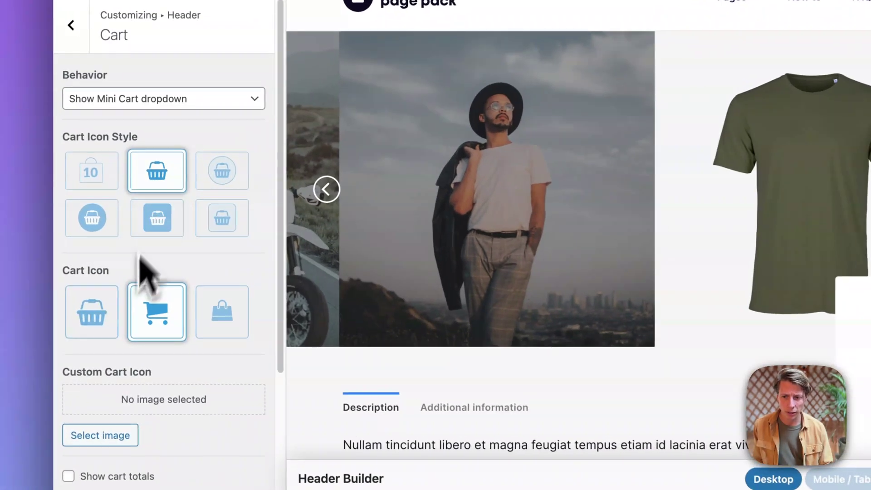
Try the basket and bag cart icons, then set the header icon back to the shopping cart.
left_click(132, 263)
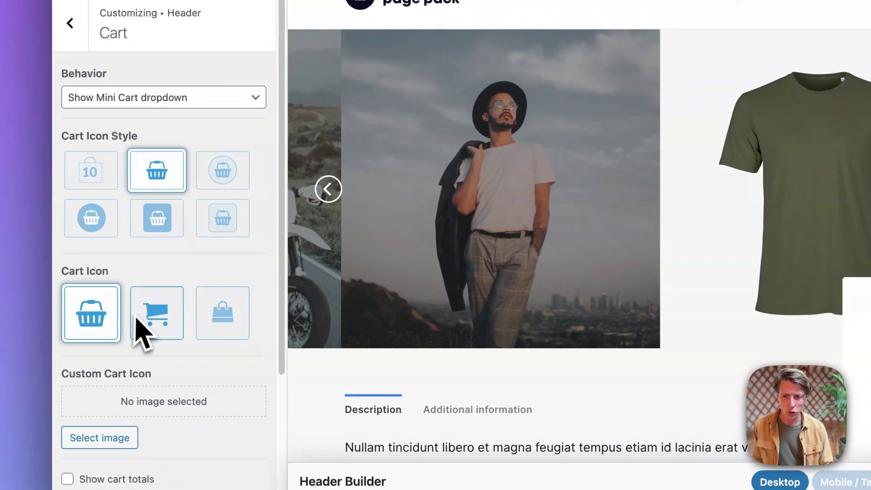
left_click(223, 317)
left_click(149, 321)
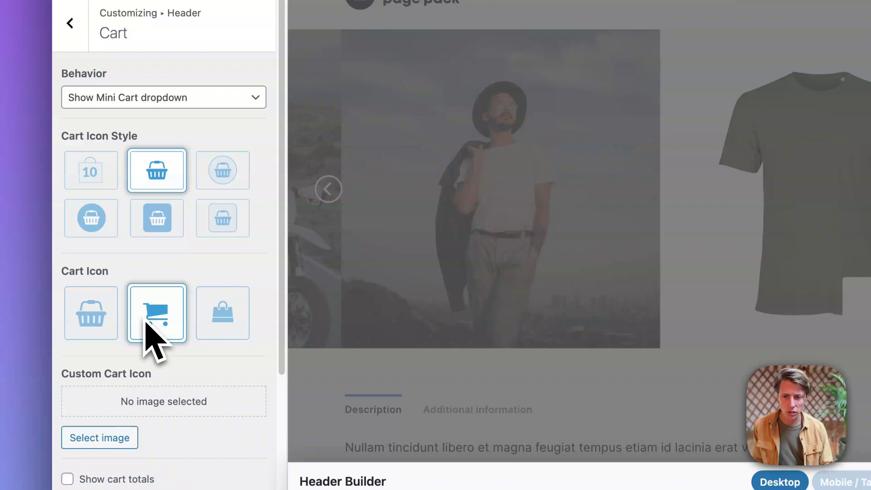
Preview Show cart totals against the Zalando cart, then turn cart totals off again.
scroll(164, 324, "down", 5)
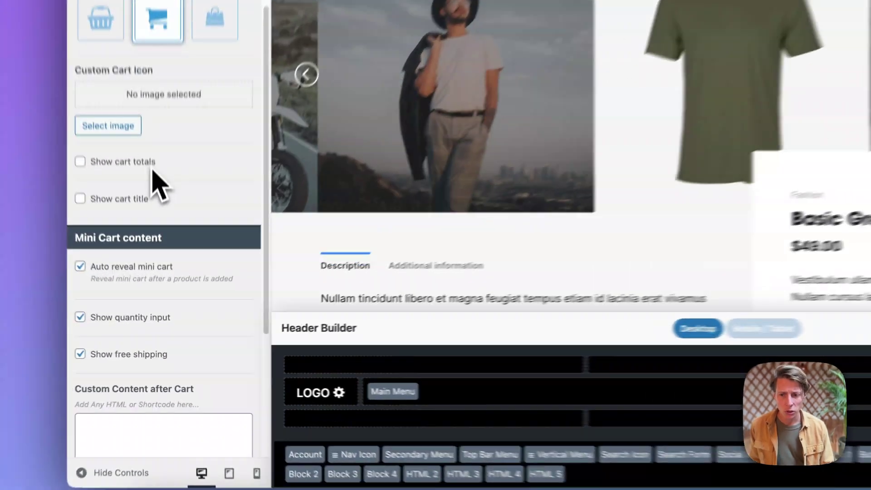
left_click(150, 252)
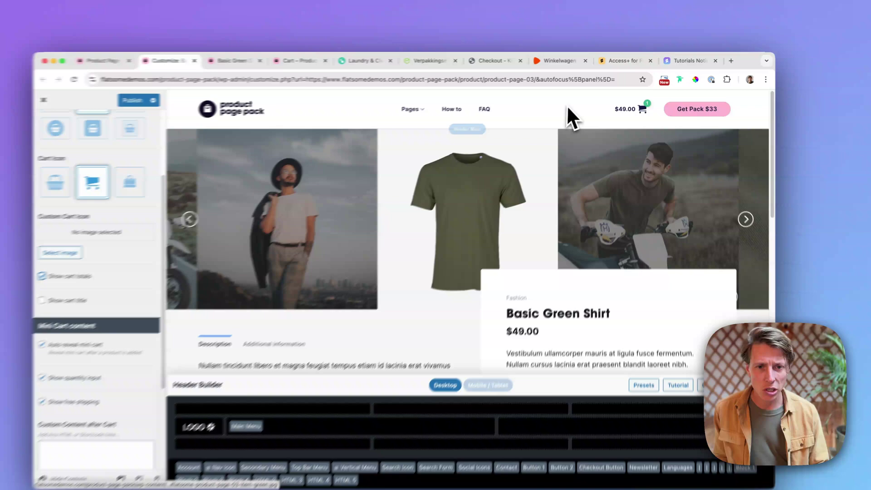
left_click(563, 60)
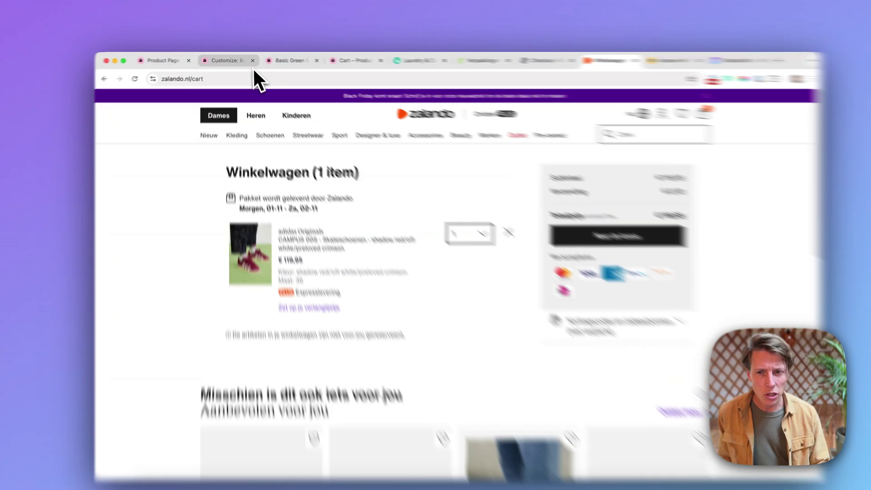
left_click(226, 60)
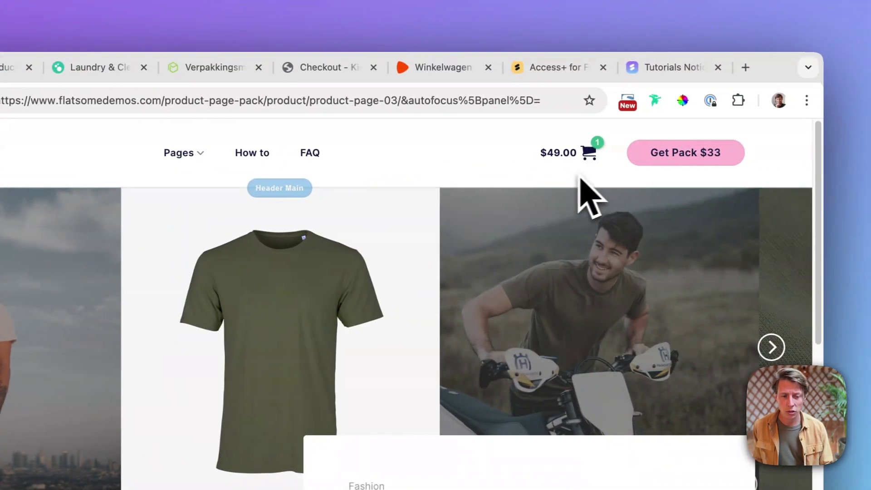
mouse_move(582, 174)
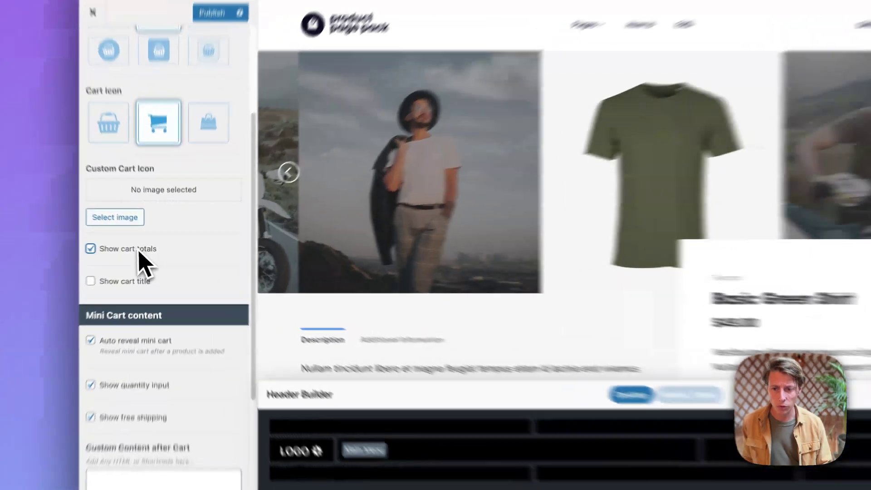
left_click(143, 252)
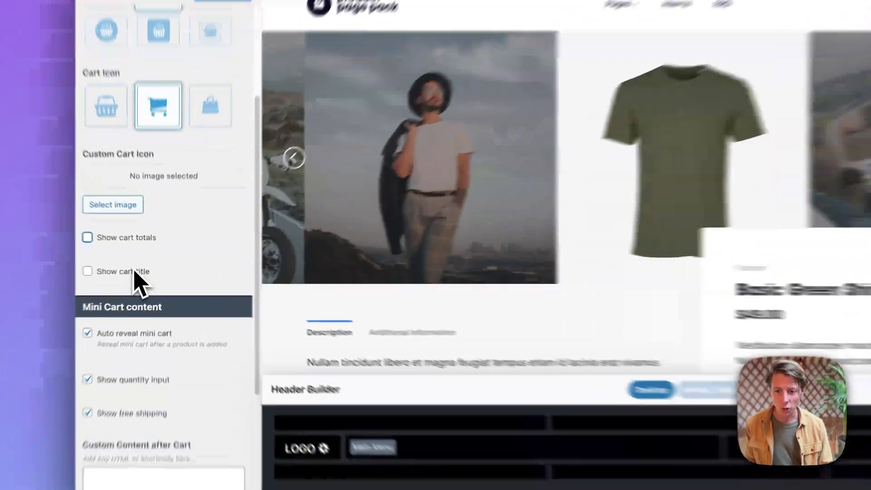
Toggle Show cart title on and off, open the preview mini-cart, and view the Mini Cart drawer settings.
left_click(143, 273)
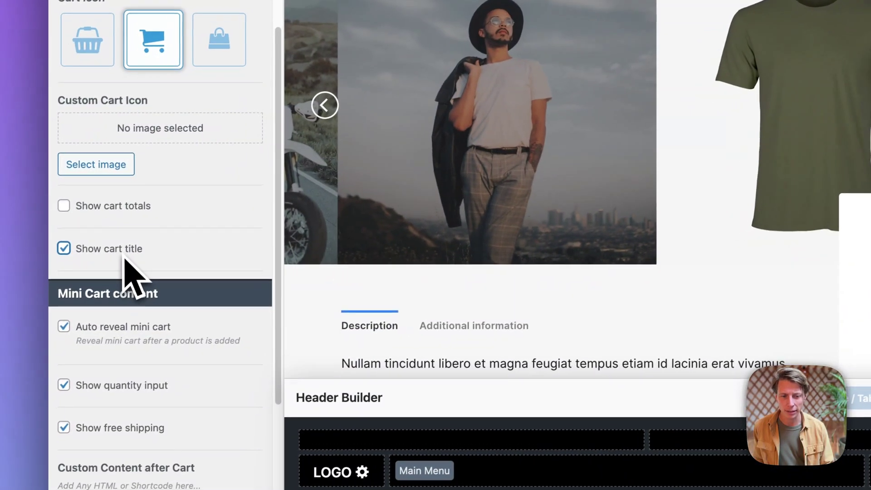
left_click(95, 248)
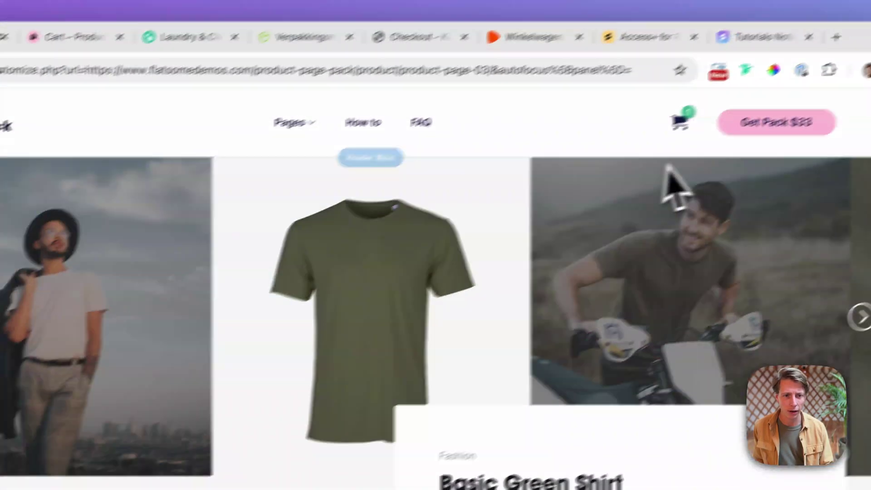
left_click(676, 123)
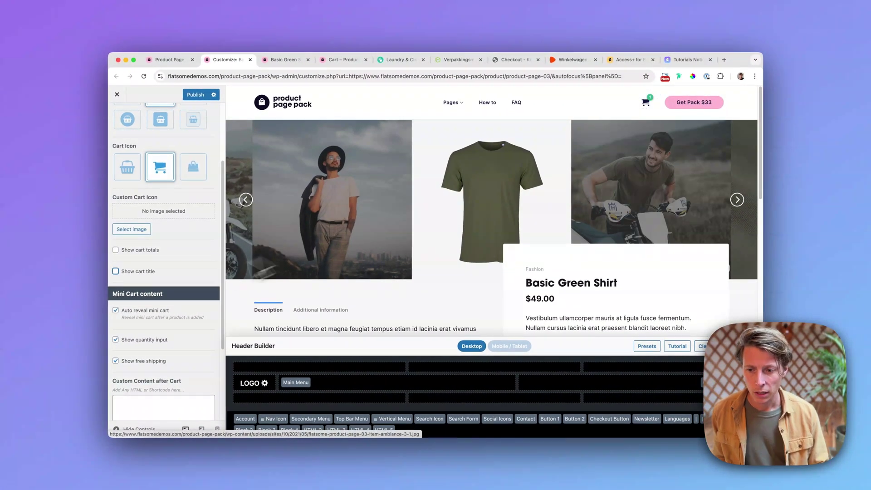
scroll(179, 313, "down", 5)
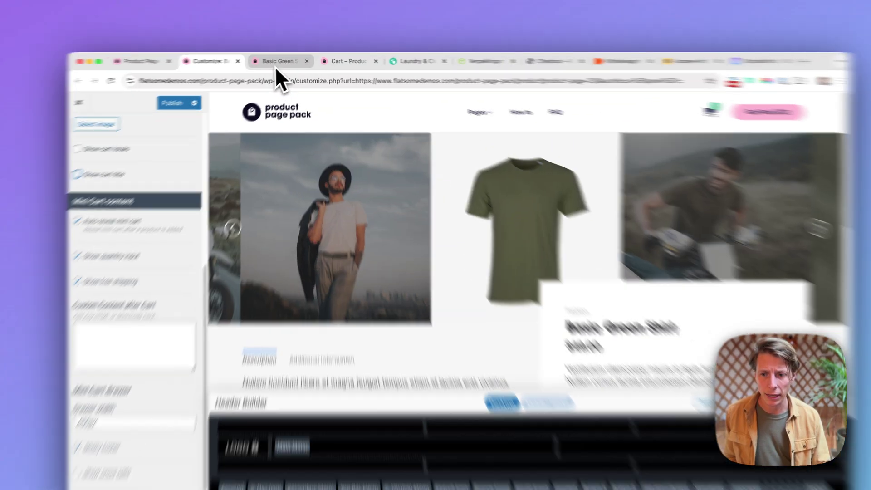
left_click(283, 61)
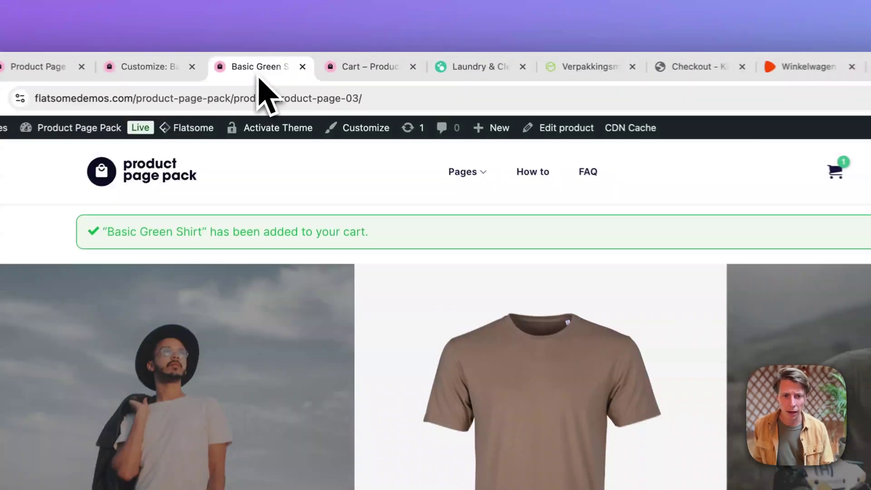
Set the brown shirt's mini-cart quantity to 2, giving a $98.00 subtotal.
mouse_move(834, 171)
left_click(865, 238)
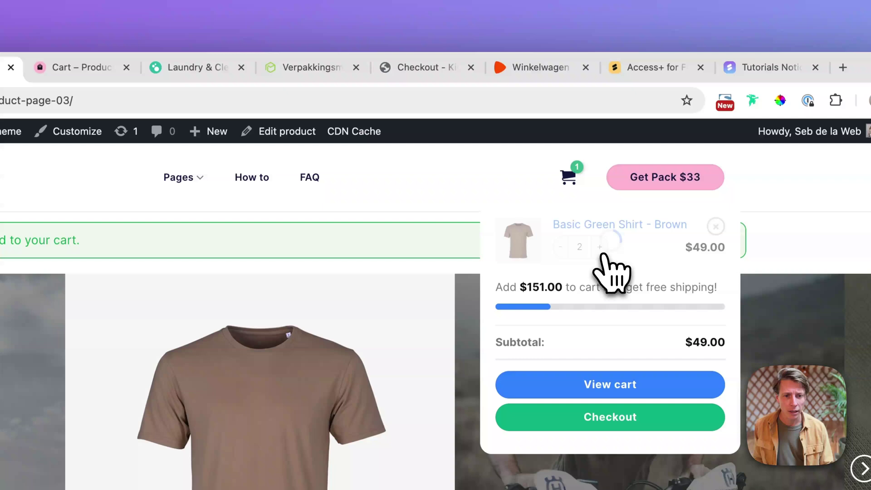
left_click(600, 248)
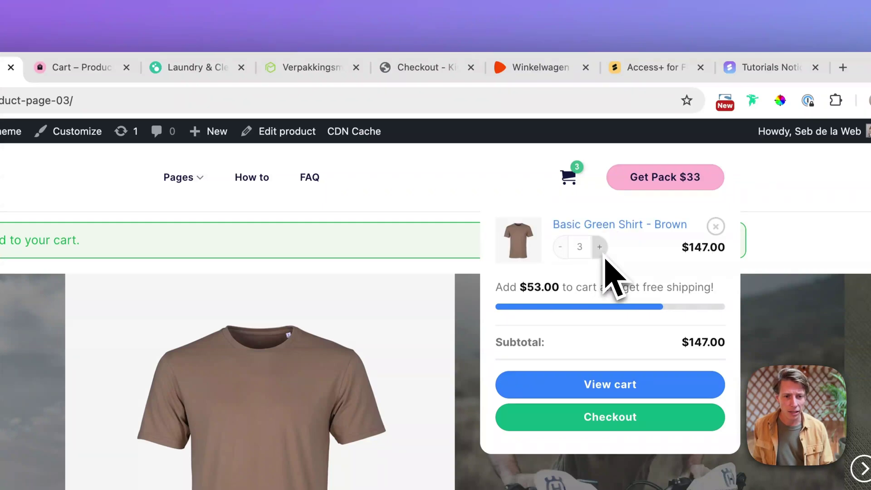
left_click(559, 252)
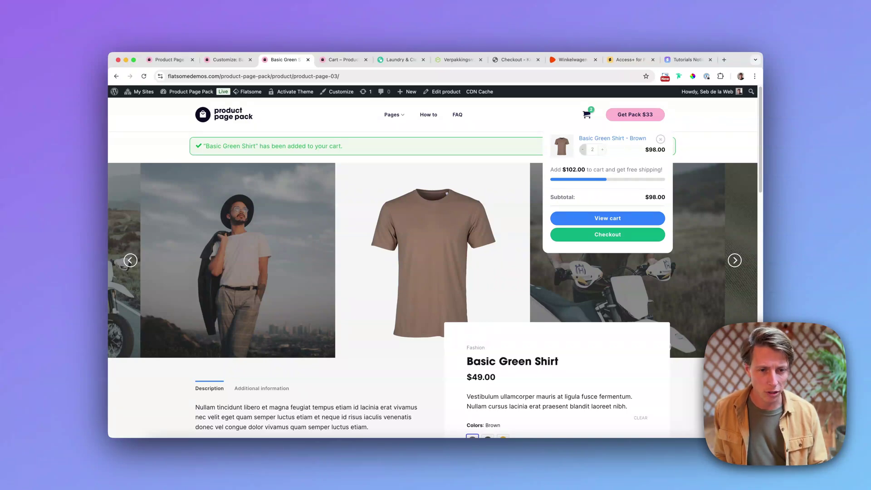
Check the mini-cart and full cart page from the product page, then return to the Customizer.
left_click(237, 59)
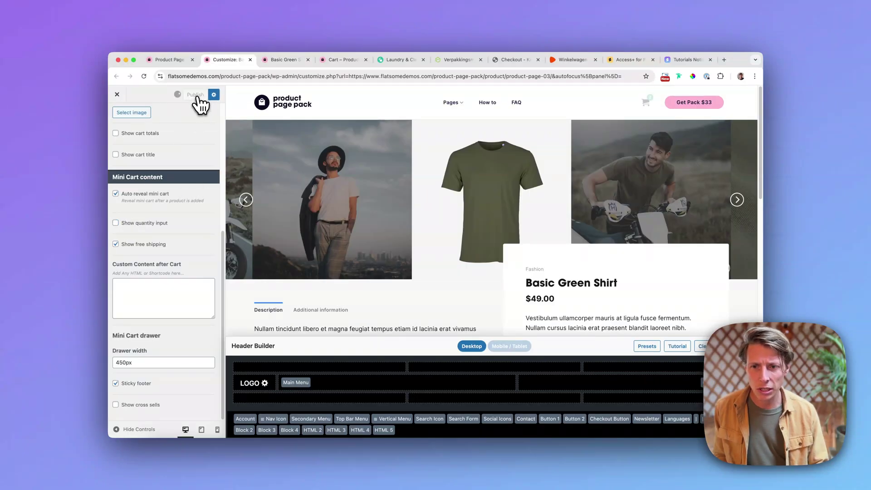
left_click(284, 59)
mouse_move(590, 117)
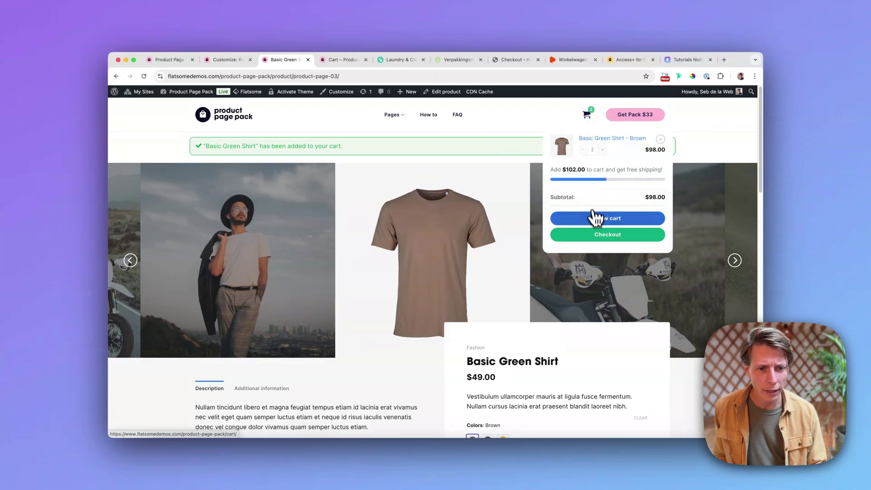
left_click(595, 218)
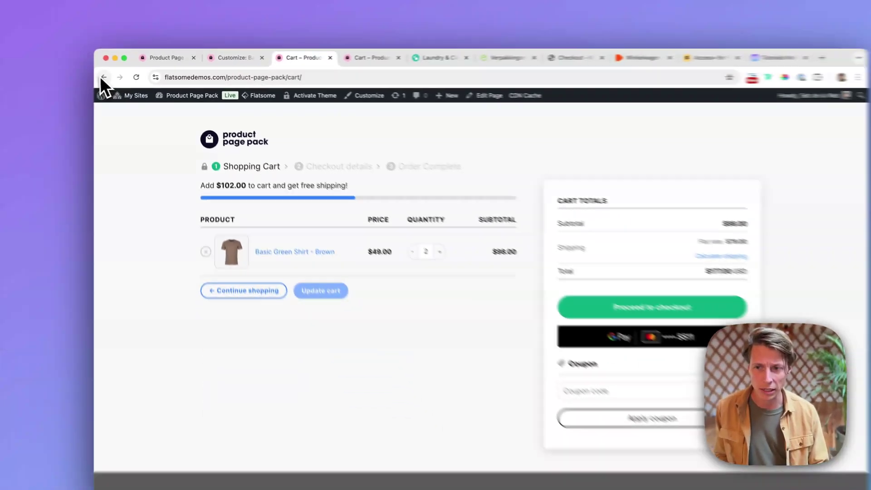
left_click(27, 65)
mouse_move(589, 120)
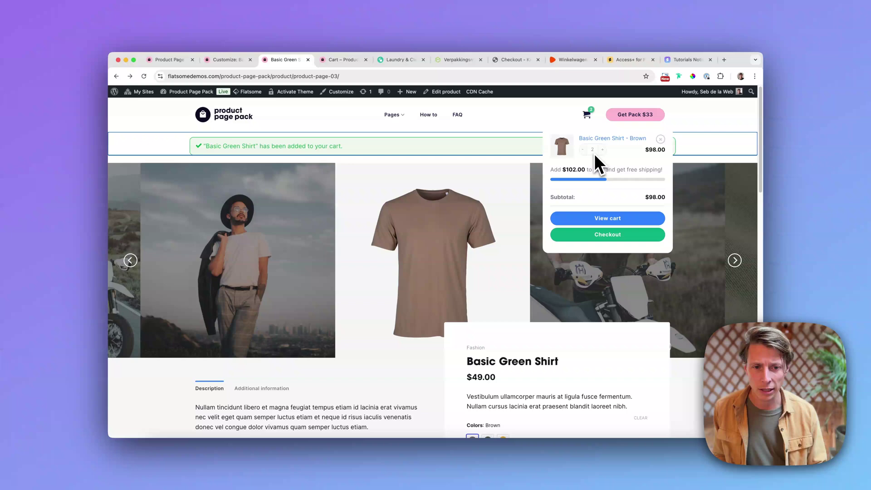
left_click(225, 59)
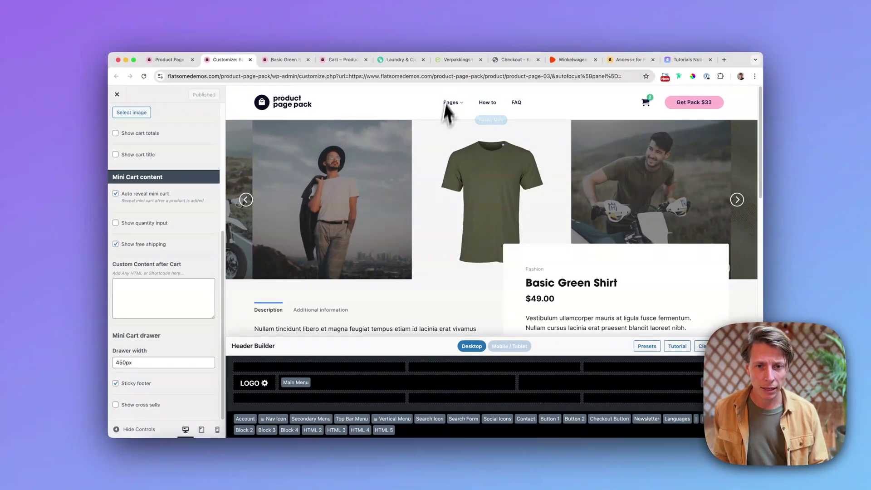
left_click(442, 62)
left_click(385, 64)
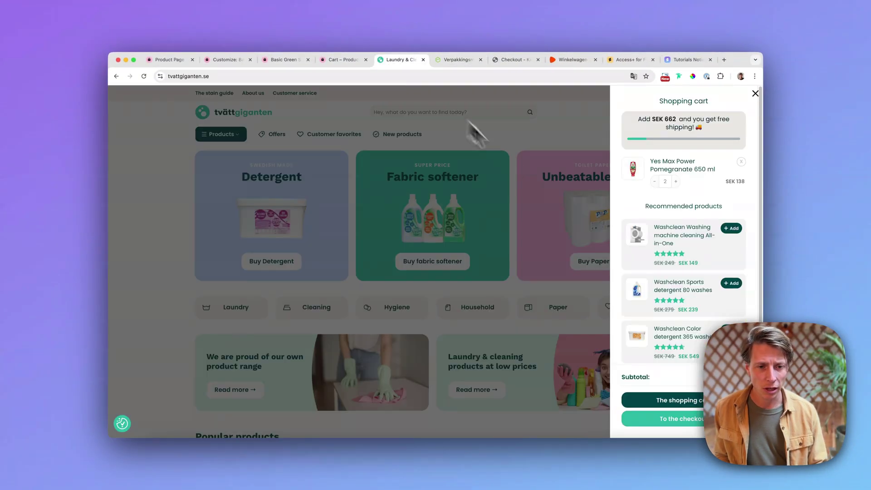
scroll(665, 334, "down", 5)
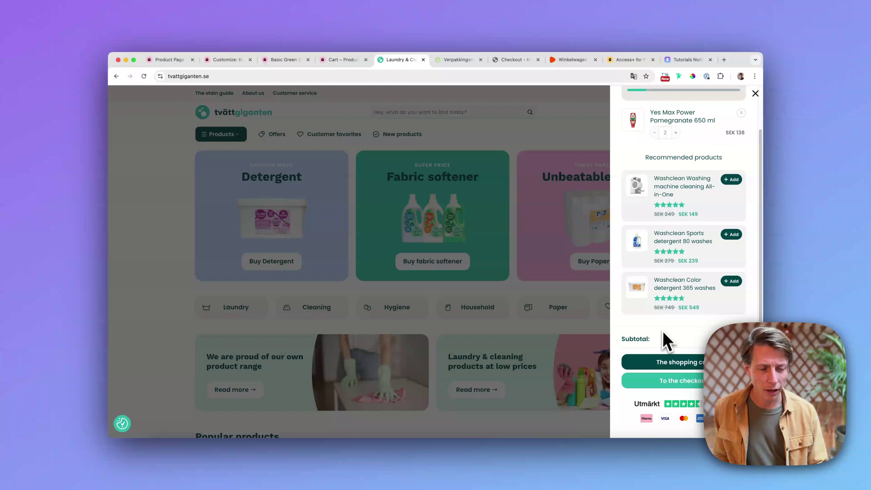
scroll(662, 336, "up", 5)
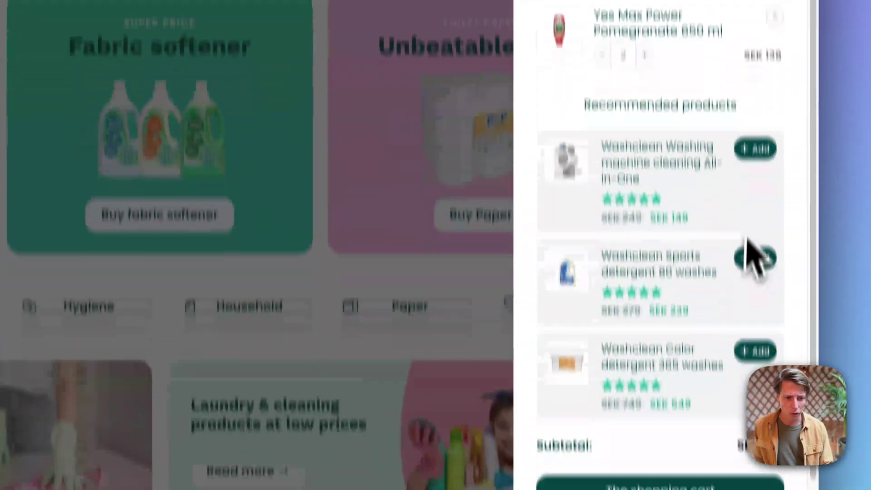
scroll(746, 238, "down", 2)
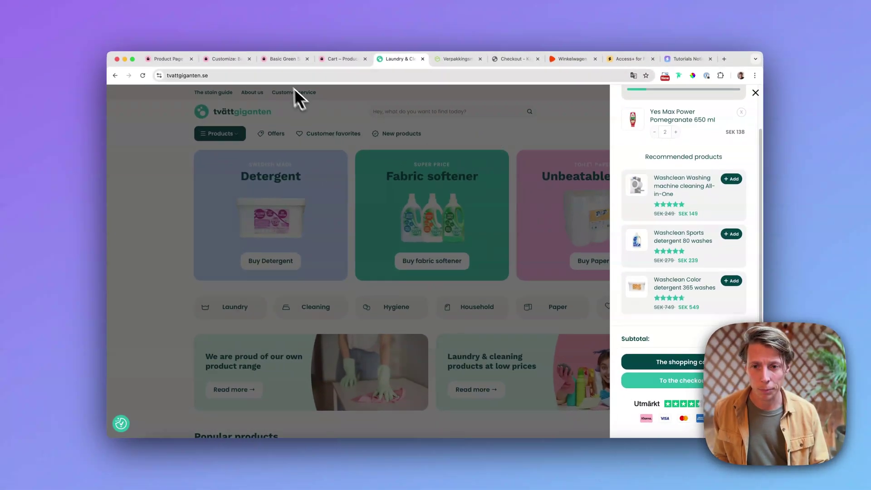
left_click(282, 60)
left_click(240, 59)
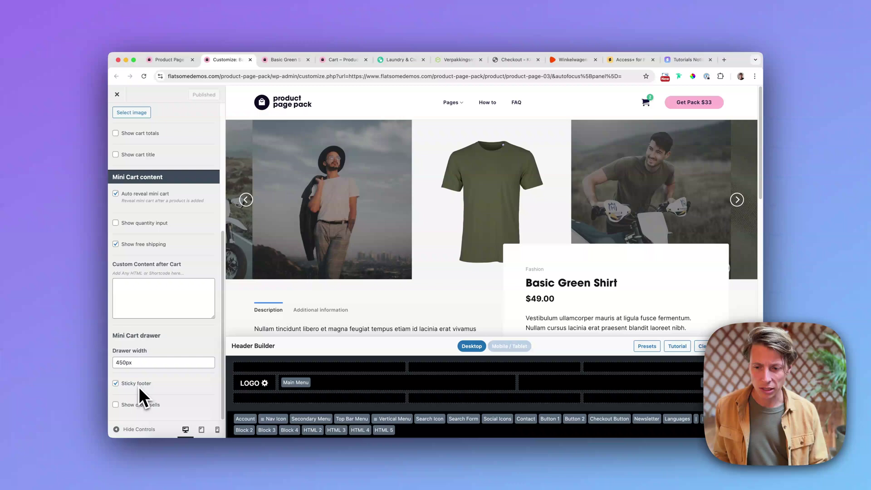
Compare the Mini Cart options with Tvättgiganten's cart drawer, ending on the Basic Green Shirt page.
left_click(282, 60)
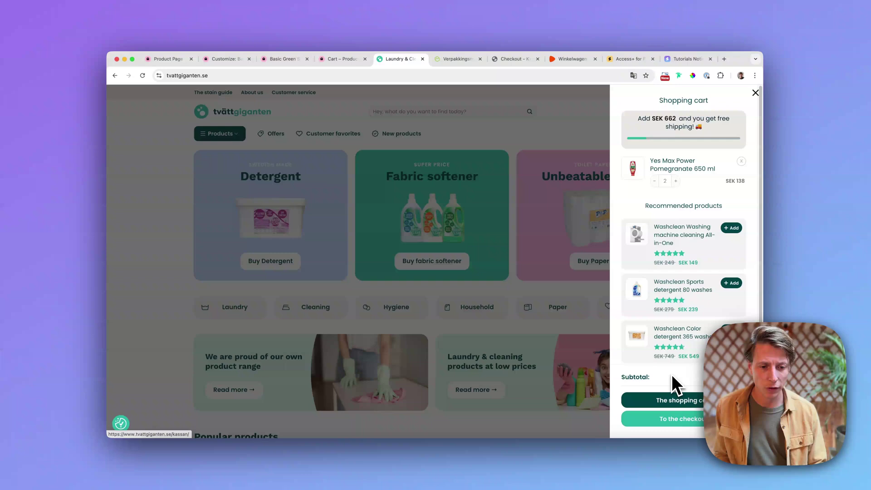
scroll(671, 374, "down", 3)
left_click(227, 59)
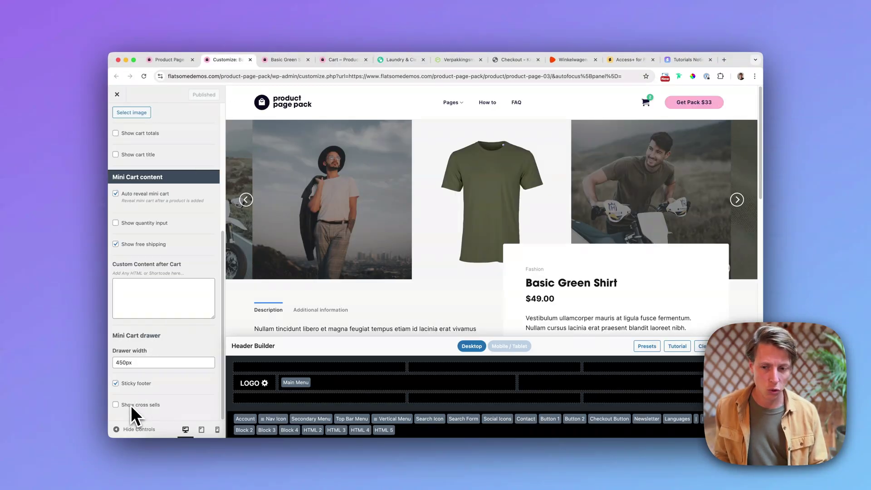
left_click(399, 60)
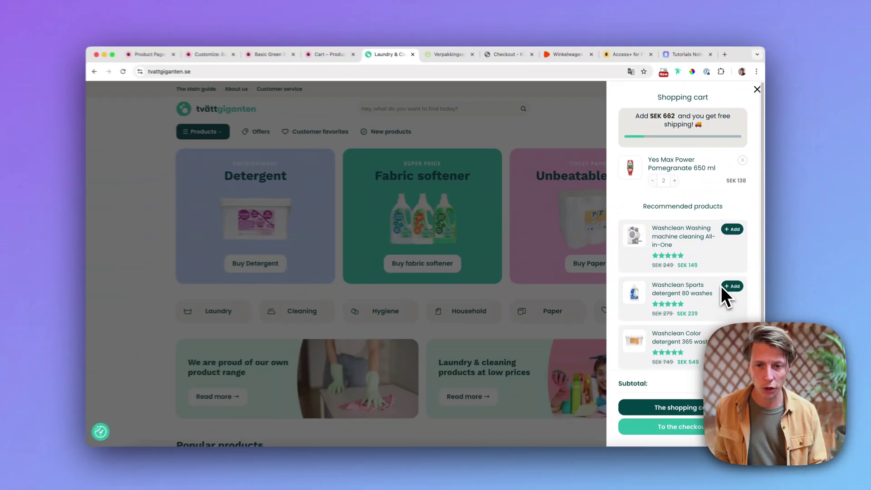
left_click(209, 54)
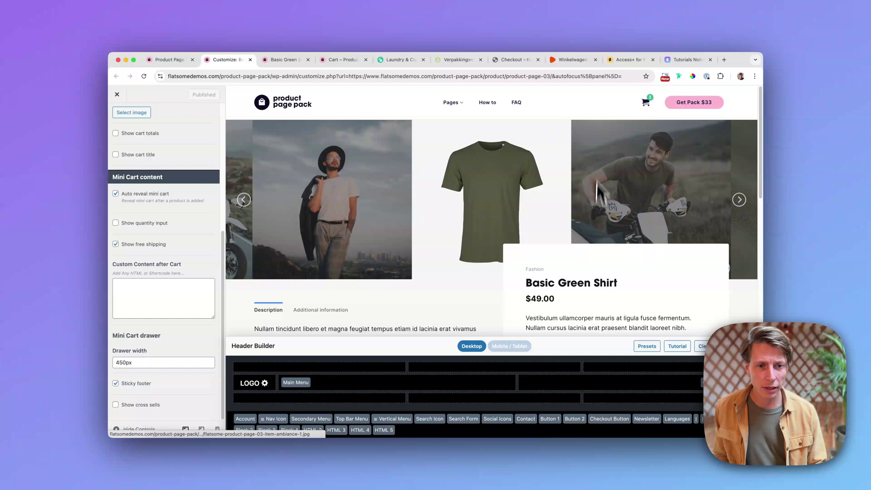
left_click(282, 60)
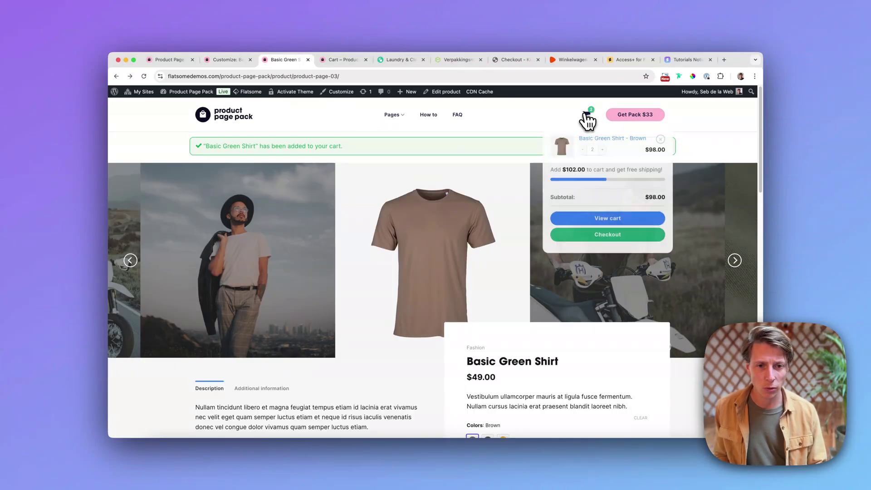
View the $177.00 cart page with two brown shirts, then switch to Notion's Academy board.
left_click(585, 113)
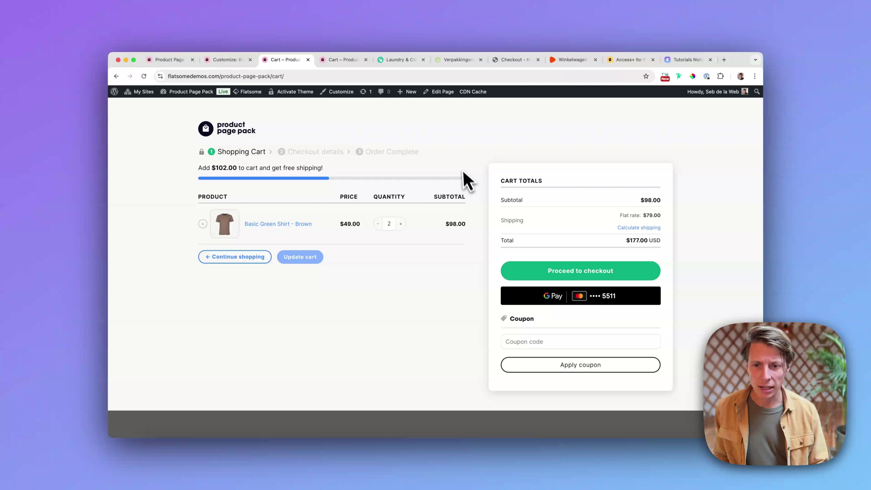
left_click(253, 443)
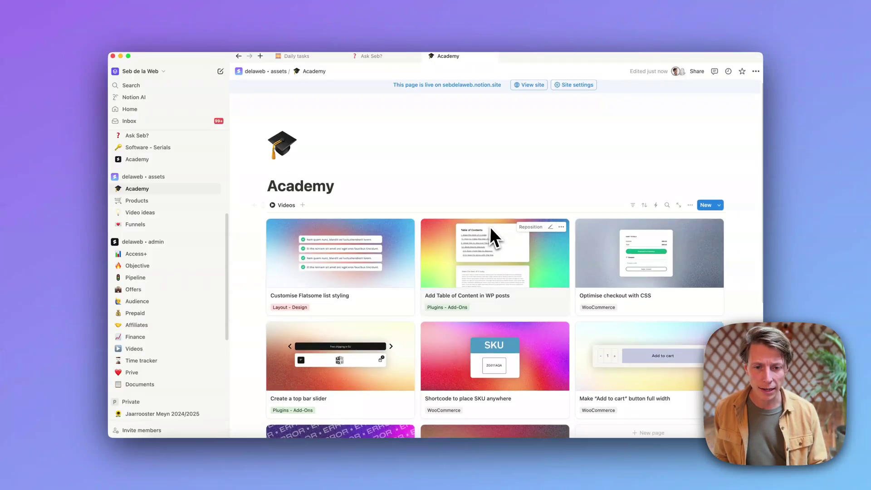
Show the 12-min video on Notion's 'Optimise checkout with CSS' tutorial, then return to the cart.
scroll(490, 226, "down", 2)
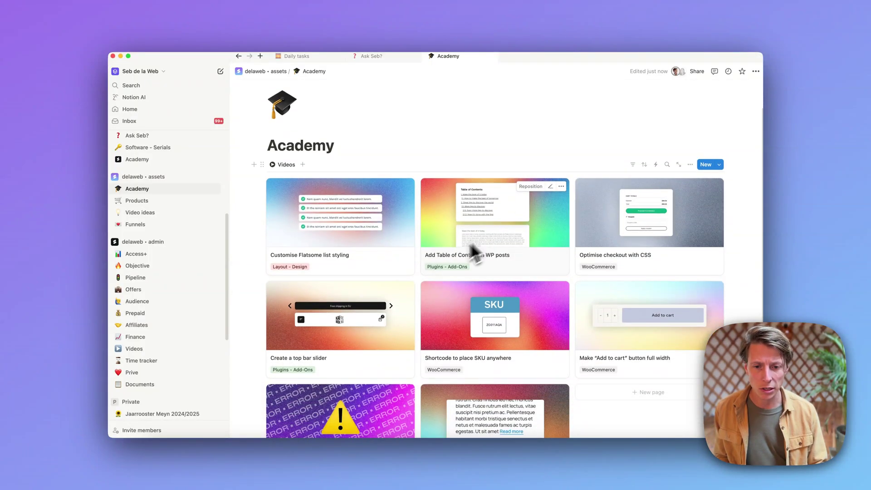
left_click(595, 252)
scroll(517, 254, "down", 2)
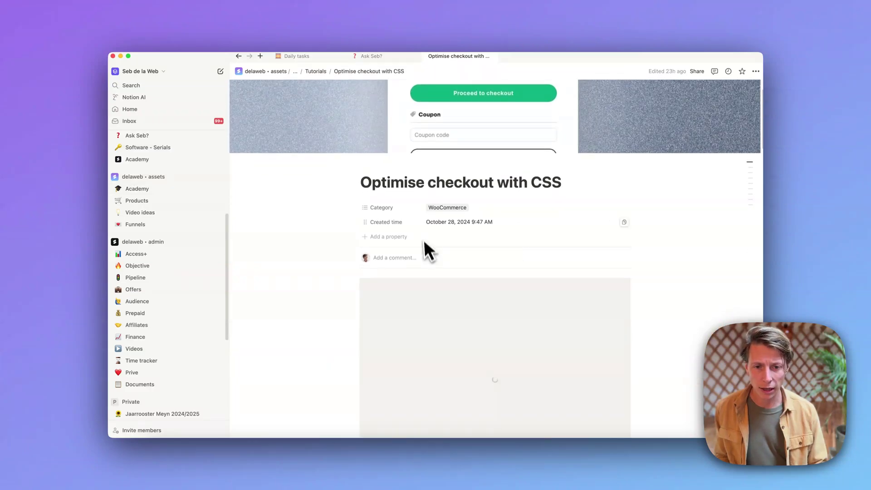
scroll(553, 236, "down", 2)
scroll(535, 255, "up", 1)
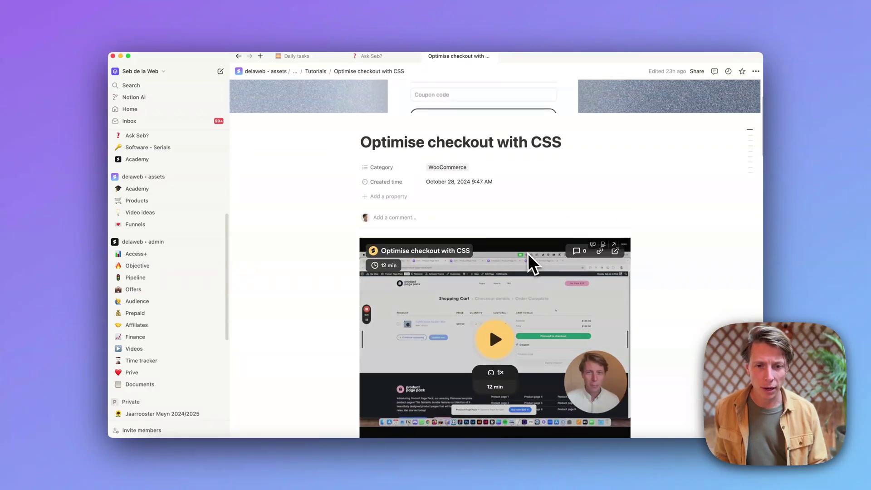
key("super+Tab")
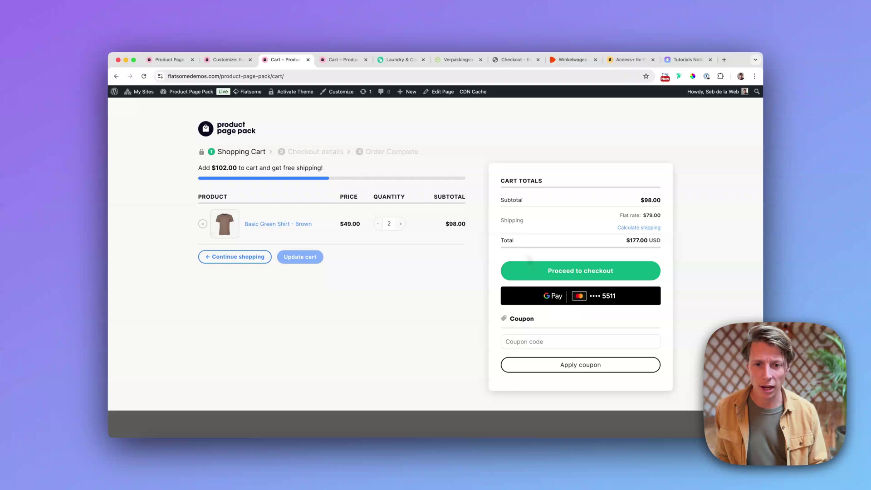
Show the sebdelaweb Access+ Membership plans ($90, $240, $480), then return to the $177.00 cart.
left_click(622, 60)
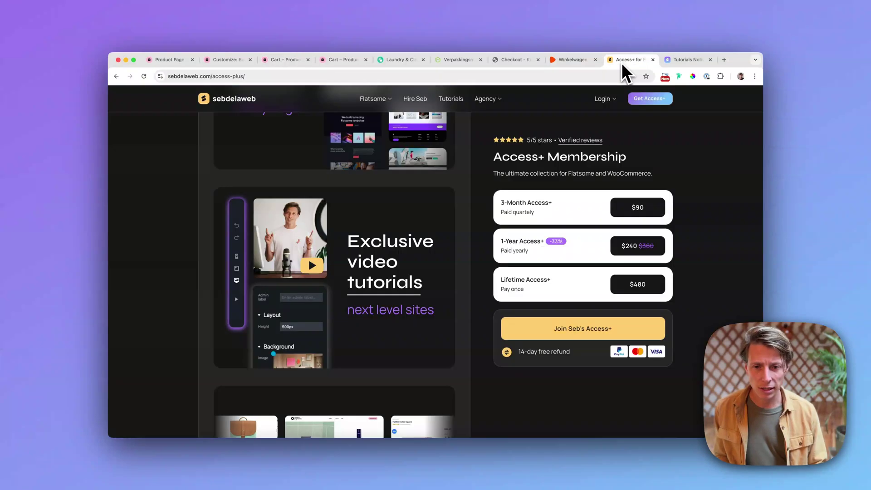
scroll(537, 143, "up", 6)
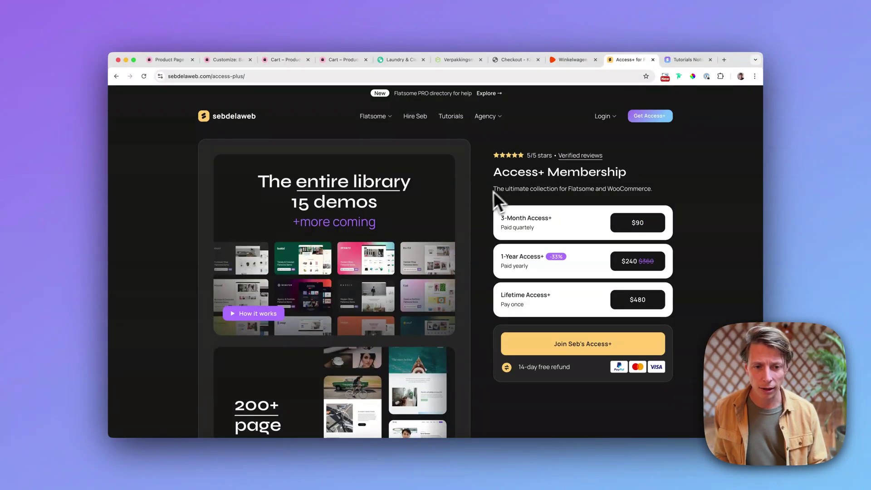
scroll(584, 195, "down", 2)
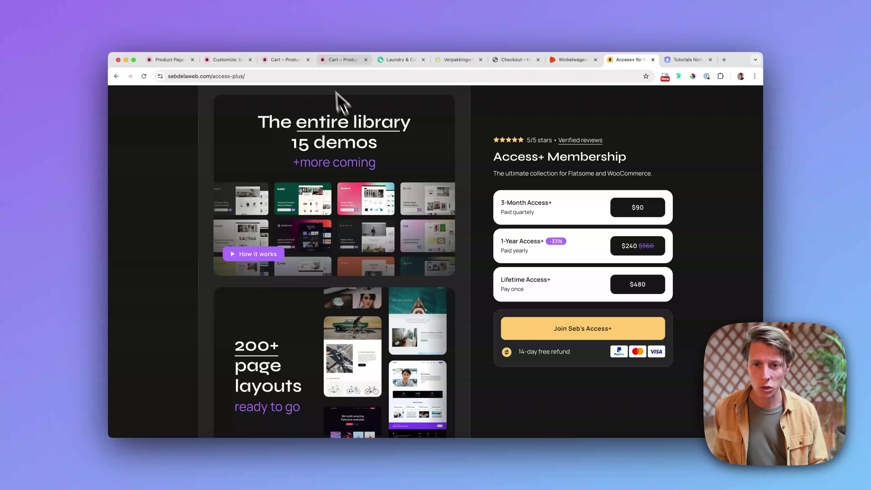
left_click(280, 64)
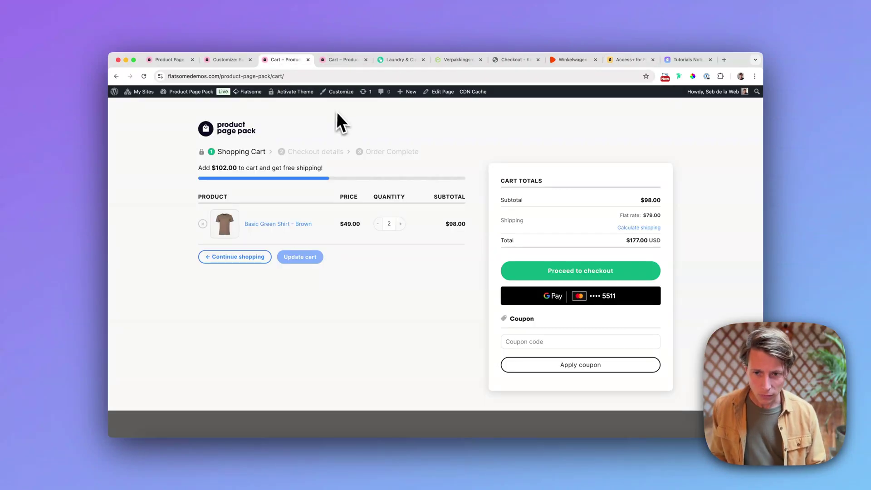
Reload the store's cart page and launch the Customizer from it.
left_click(229, 62)
left_click(281, 62)
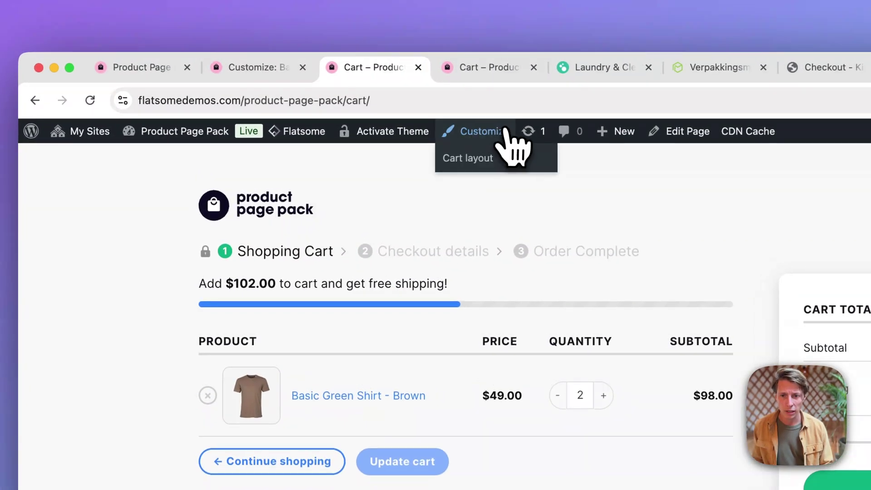
key("super+r")
left_click(302, 67)
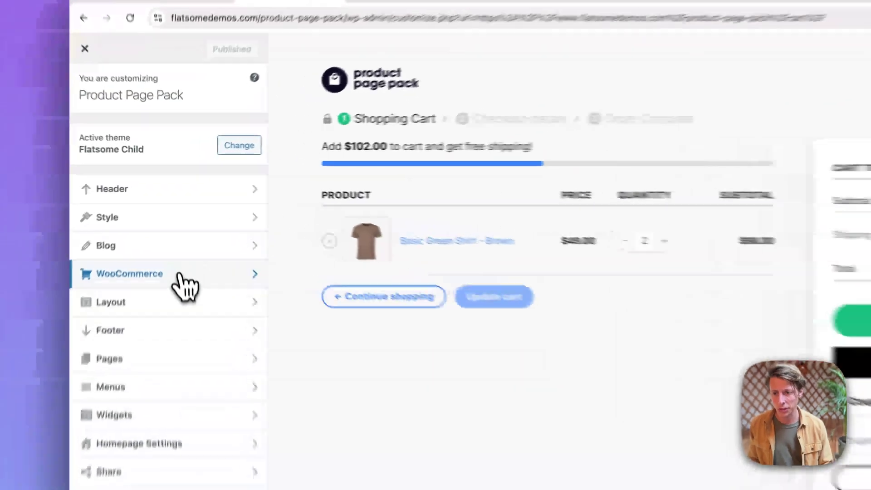
Open WooCommerce > Cart settings, showing layout Simple and steps size Smaller.
left_click(181, 276)
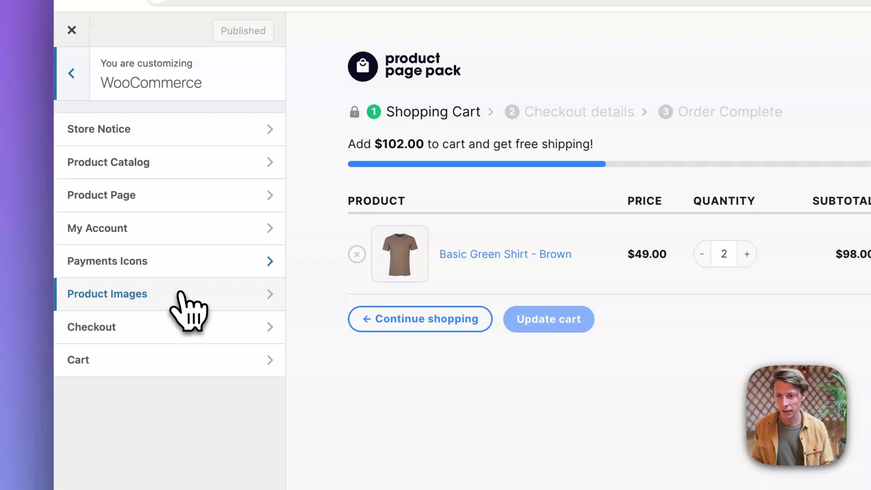
left_click(138, 361)
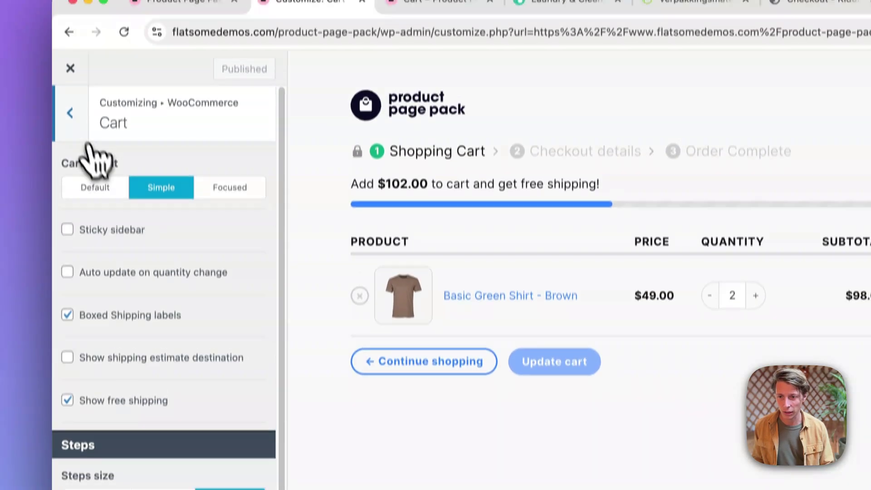
left_click(70, 73)
left_click(70, 72)
left_click(111, 295)
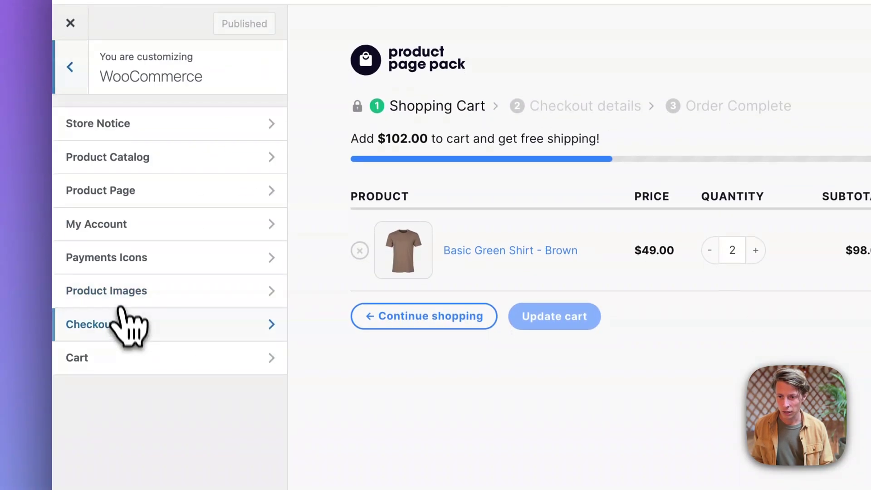
left_click(124, 363)
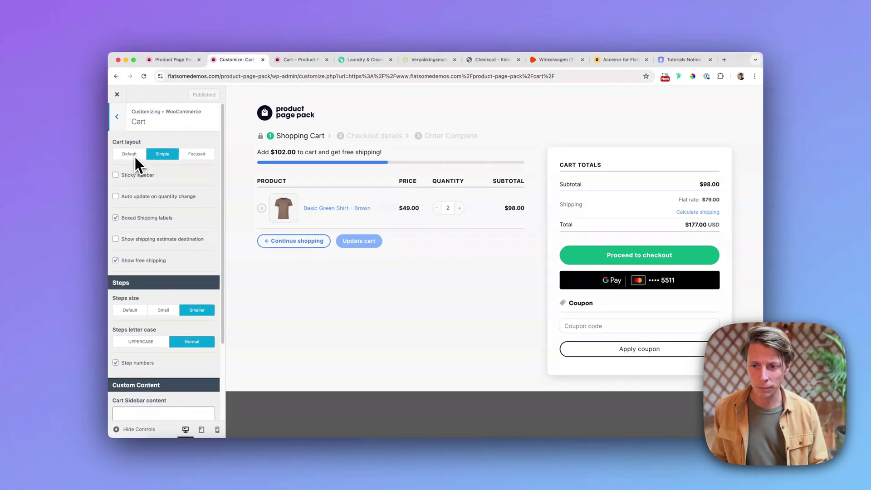
Compare the Default and Focused cart layouts, settling on Simple.
left_click(135, 156)
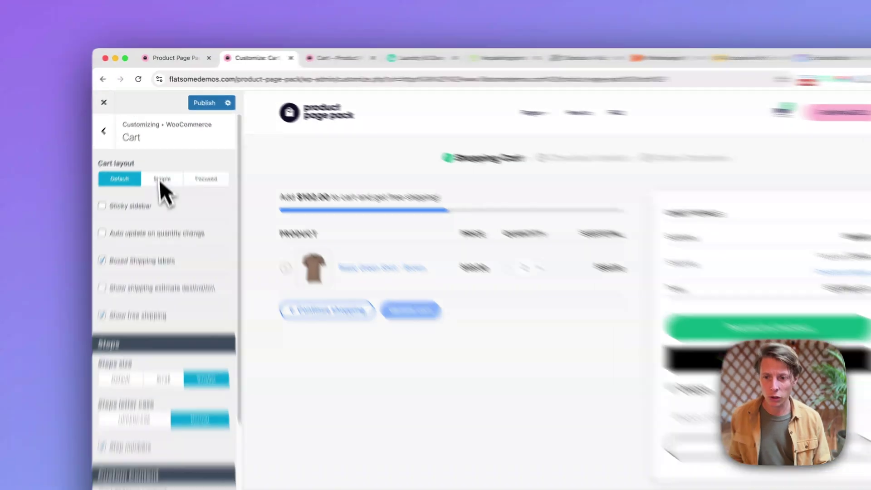
left_click(162, 155)
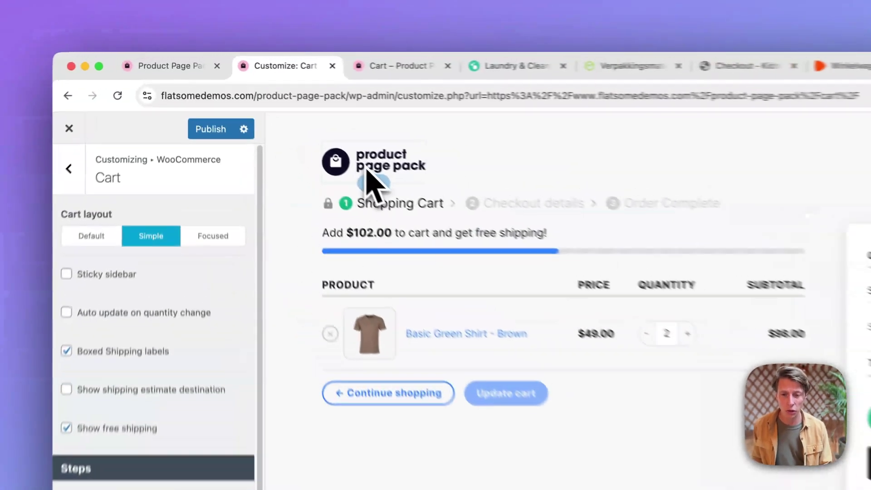
left_click(282, 119)
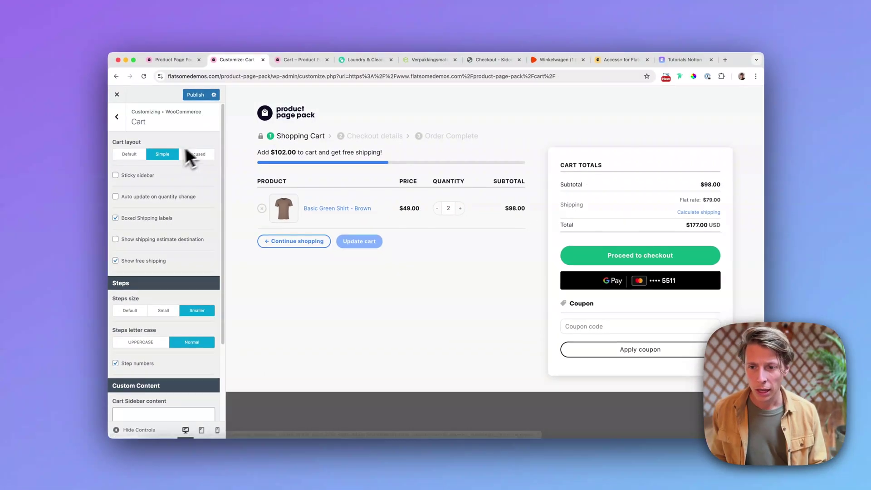
left_click(193, 155)
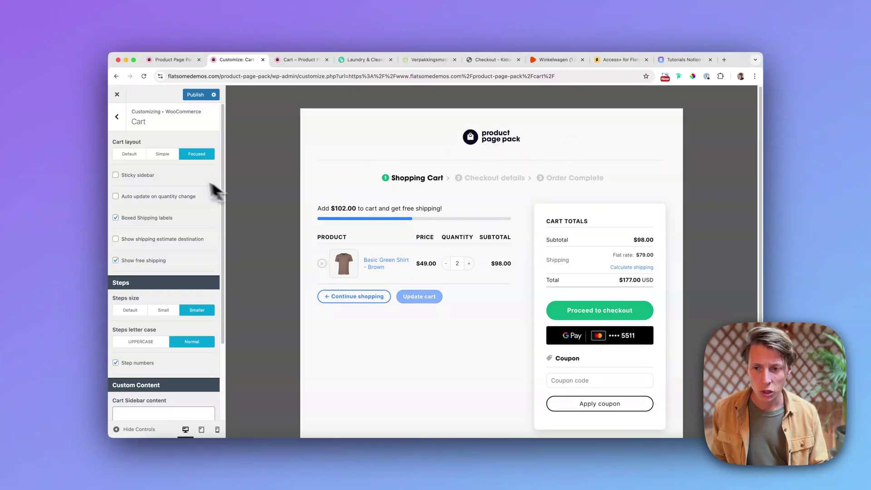
left_click(155, 152)
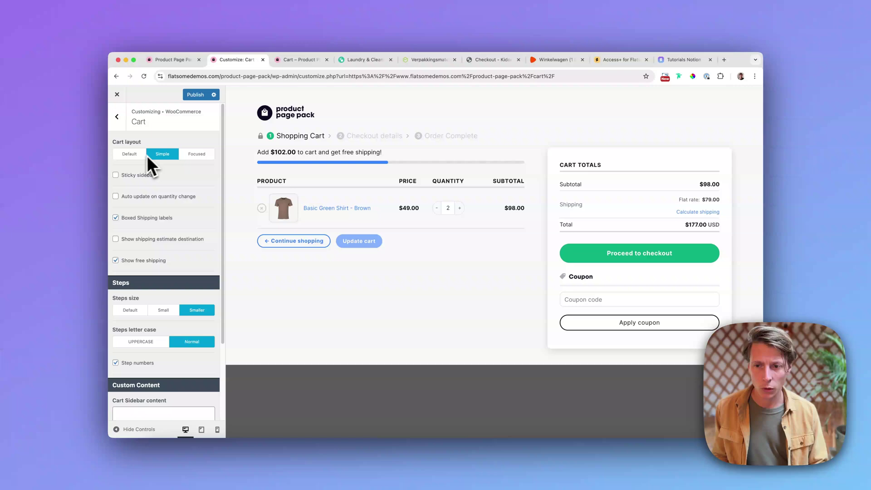
left_click(132, 156)
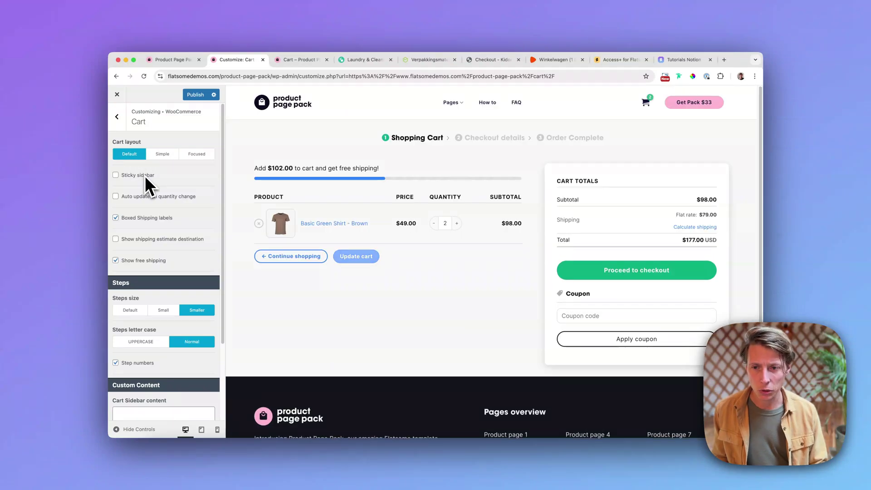
left_click(160, 155)
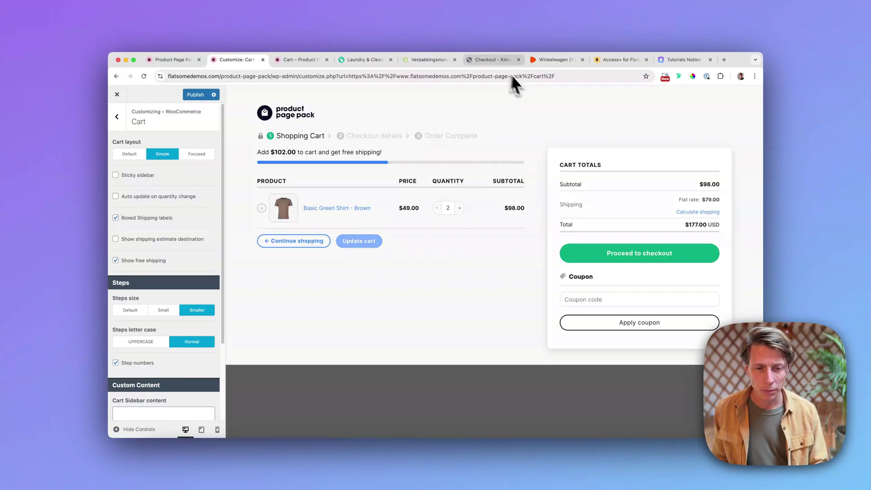
Glance at the Kidoriman checkout and the live cart page, then return to the Customizer.
left_click(492, 60)
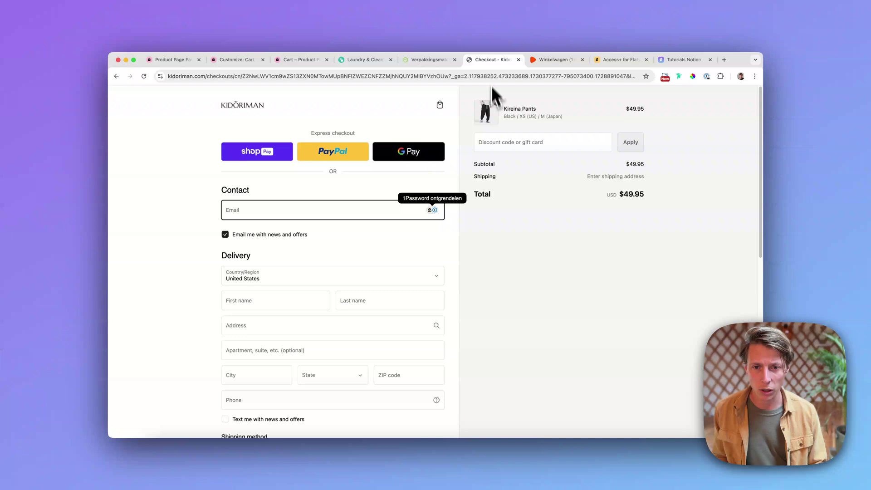
left_click(301, 60)
left_click(254, 59)
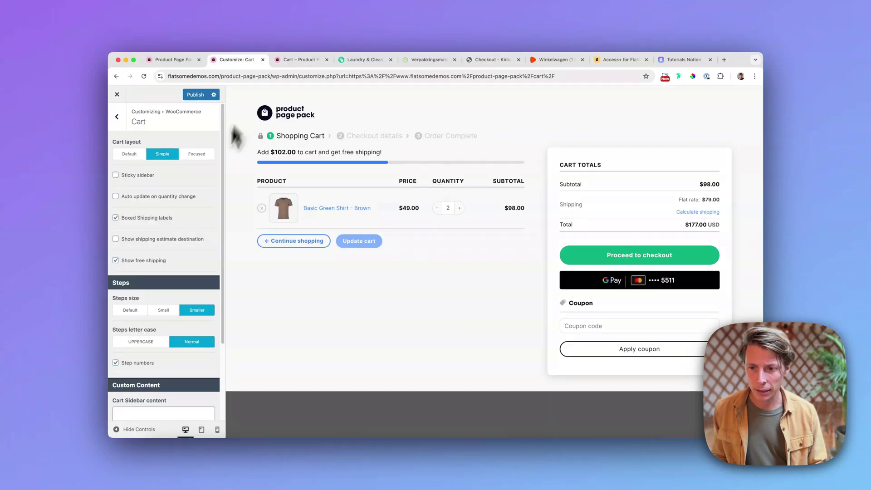
Turn on Sticky sidebar for the cart page, keeping Sticky mode at CSS (native).
left_click(143, 177)
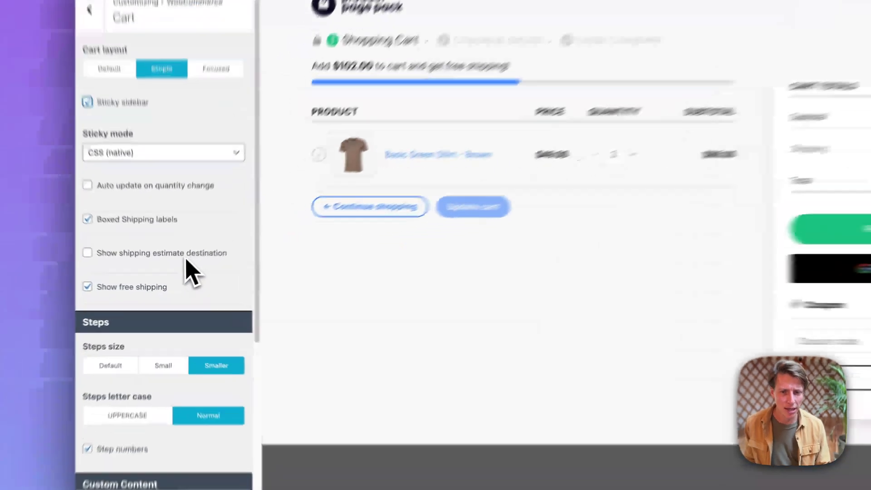
left_click(185, 274)
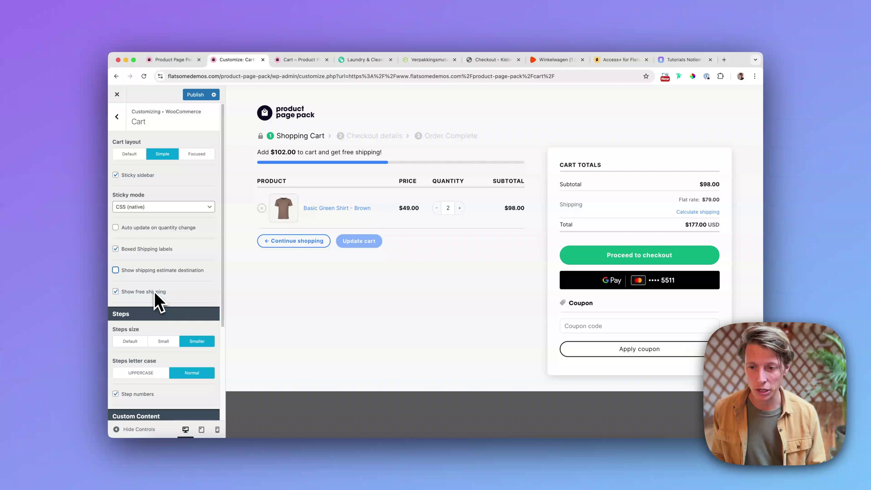
scroll(153, 296, "down", 3)
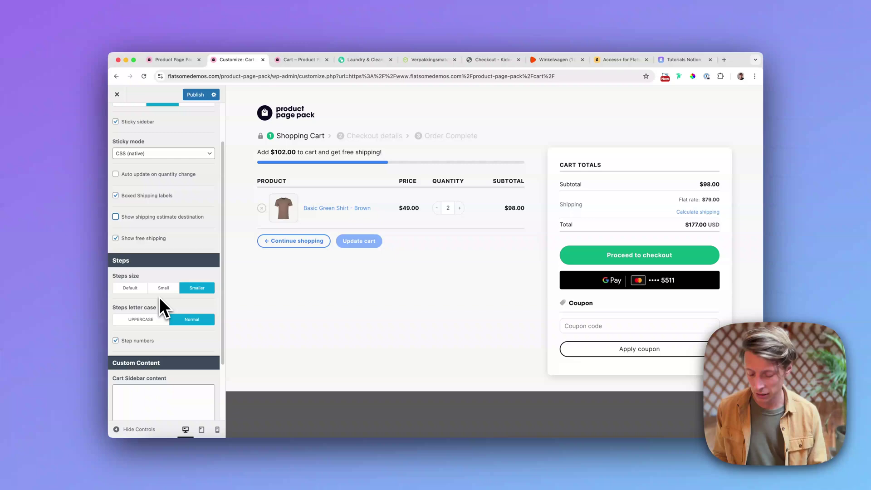
scroll(161, 298, "down", 1)
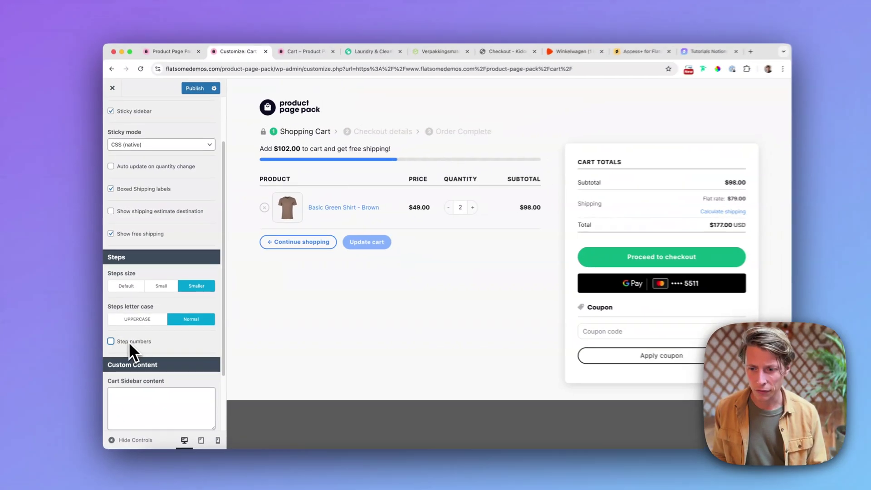
left_click(135, 337)
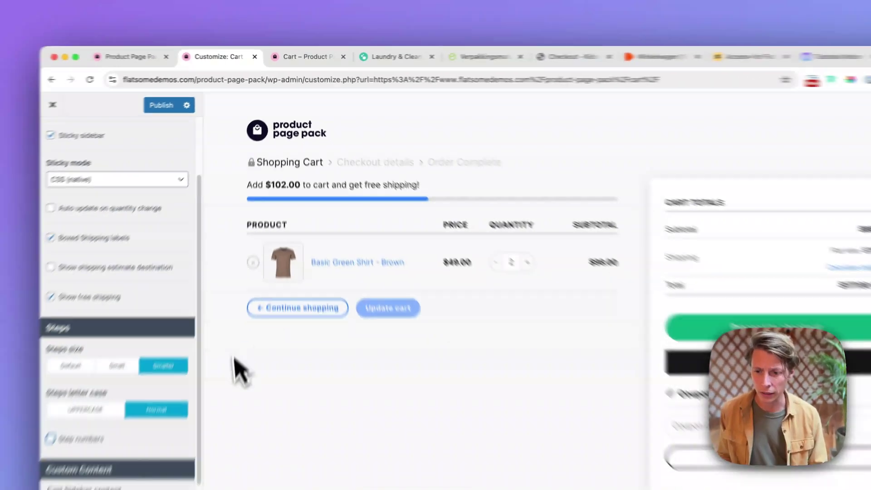
left_click(87, 438)
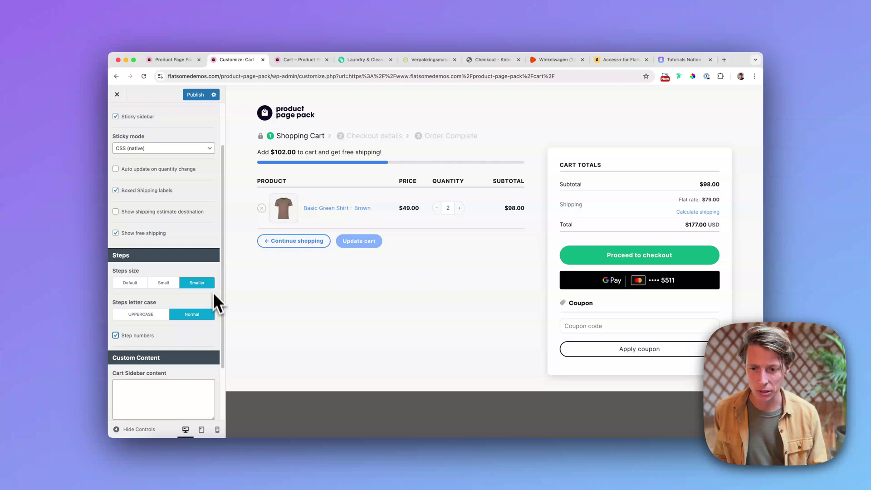
scroll(194, 326, "down", 3)
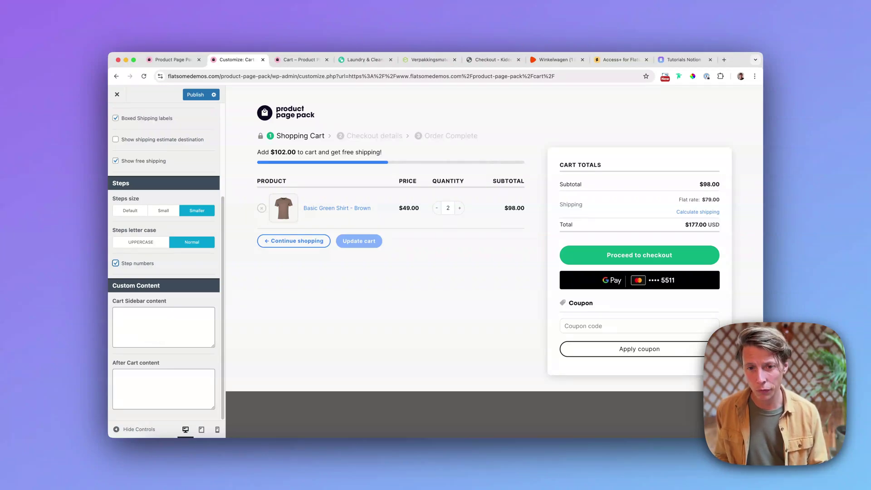
left_click(370, 59)
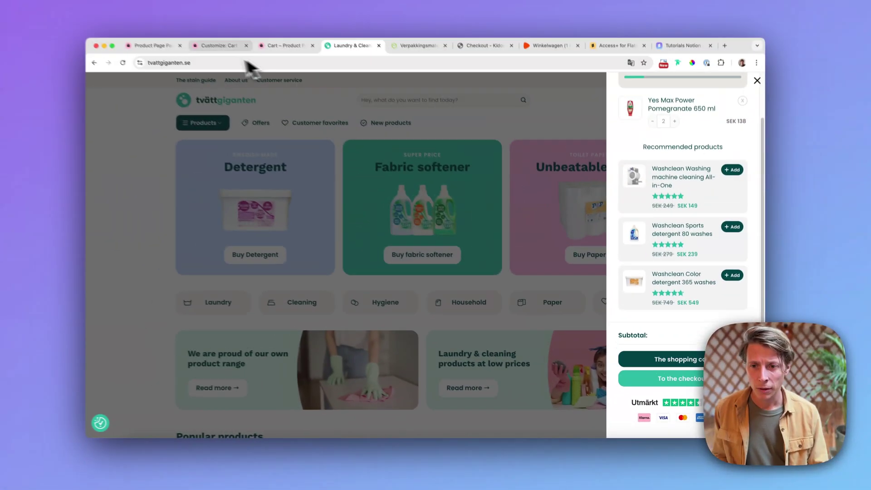
left_click(232, 59)
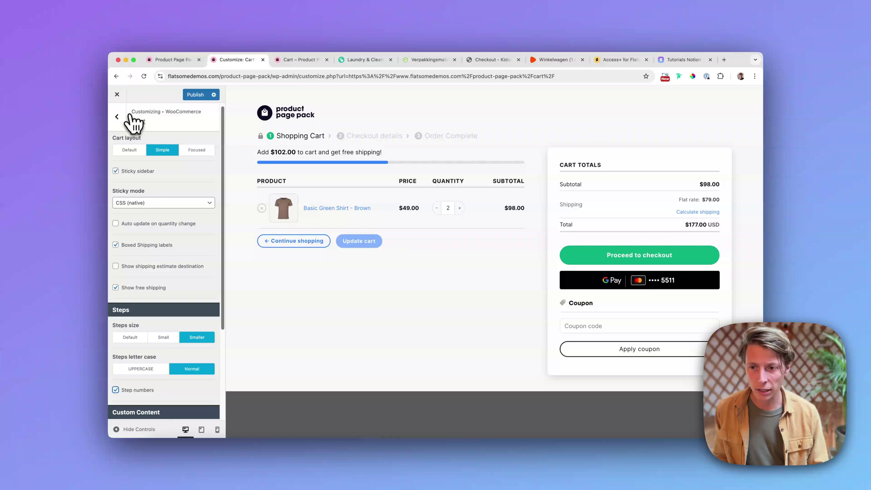
Review the header's Cart mini-cart options.
left_click(130, 117)
left_click(120, 119)
left_click(145, 179)
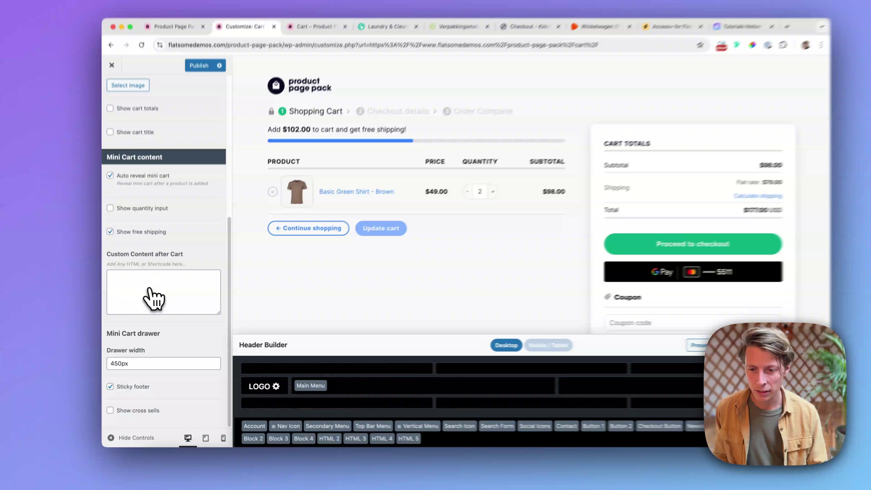
scroll(194, 224, "up", 5)
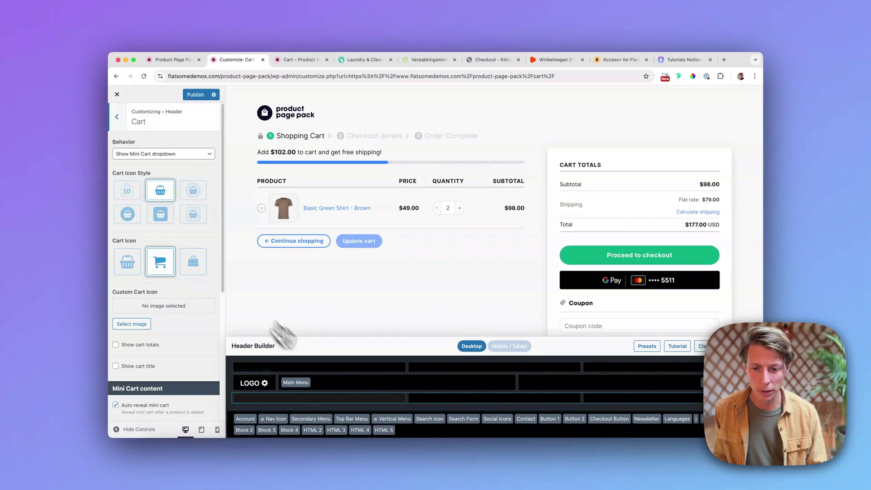
key("Escape")
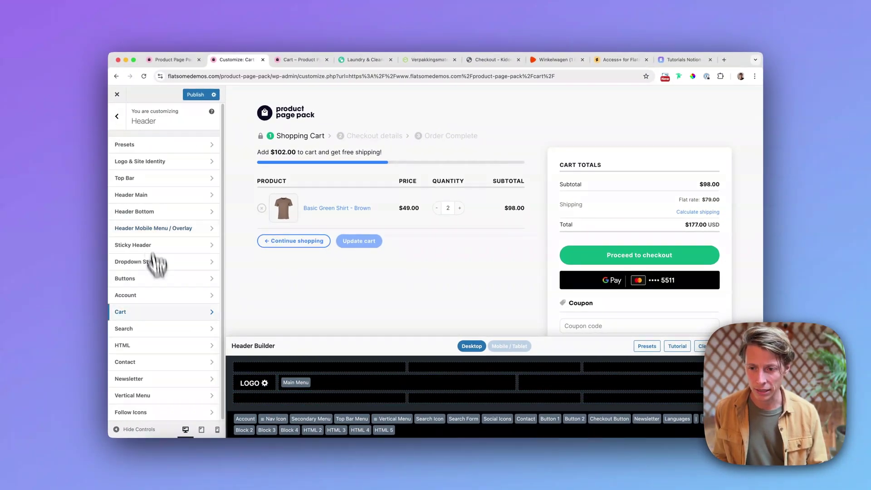
left_click(159, 313)
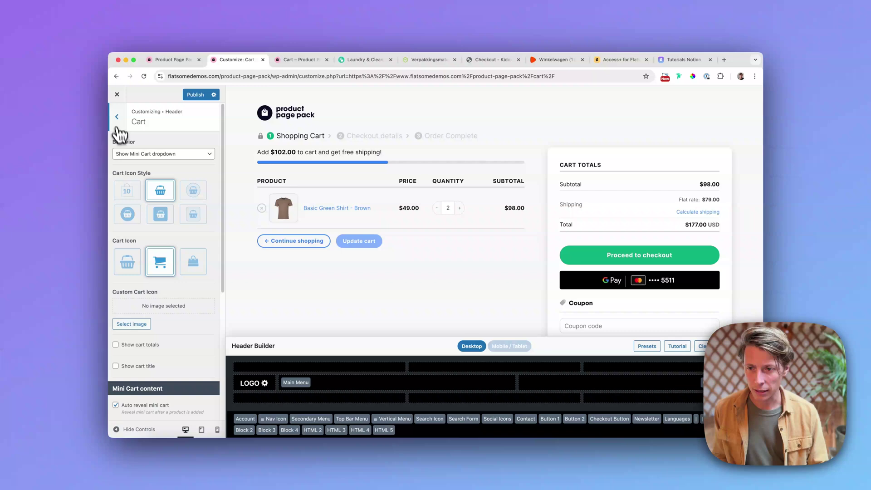
Go back to the WooCommerce Cart settings with its Custom Content fields.
left_click(118, 124)
left_click(118, 126)
left_click(169, 230)
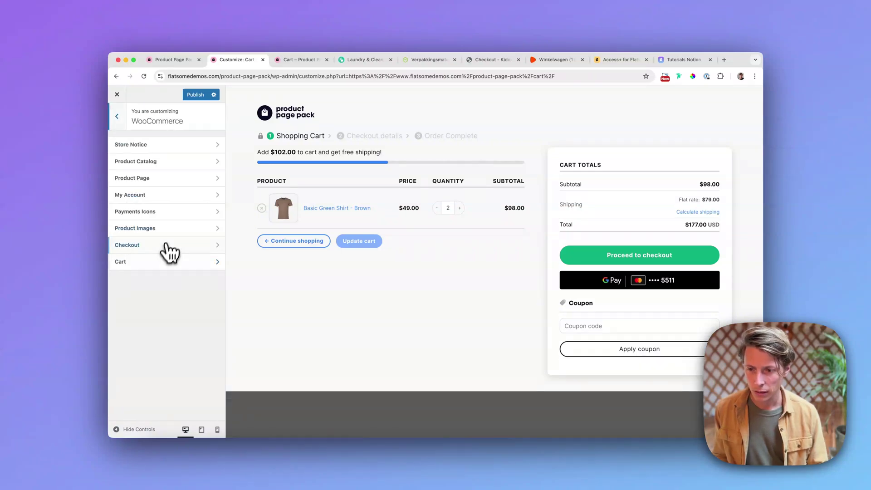
left_click(169, 262)
Enter 'test 1' as Cart Sidebar content and 'Test 2' as After Cart content.
scroll(172, 331, "down", 4)
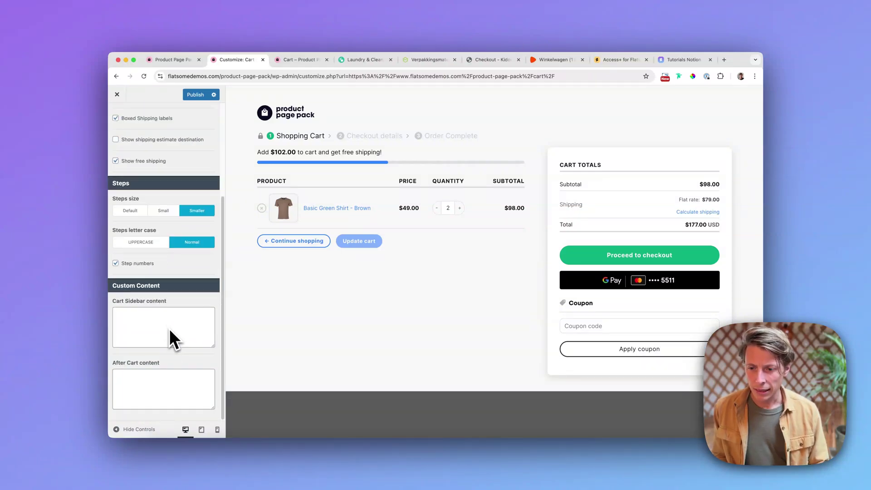
left_click(157, 388)
type("Test")
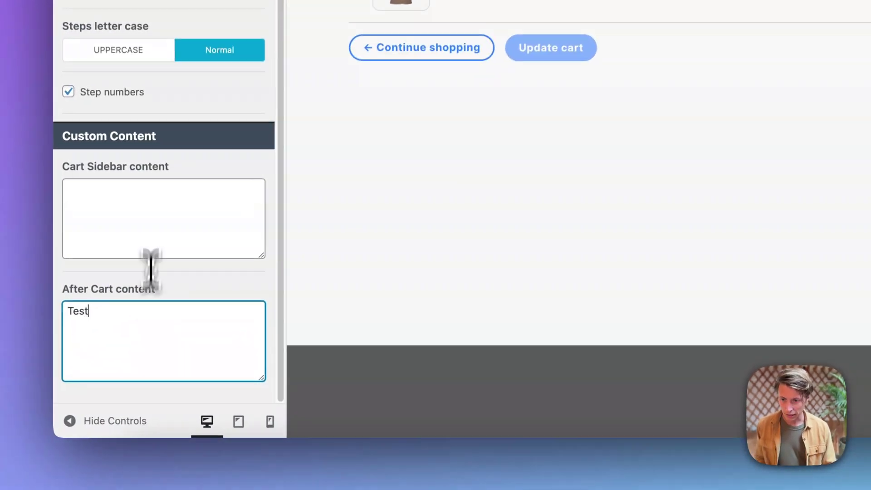
left_click(155, 319)
type("test 1")
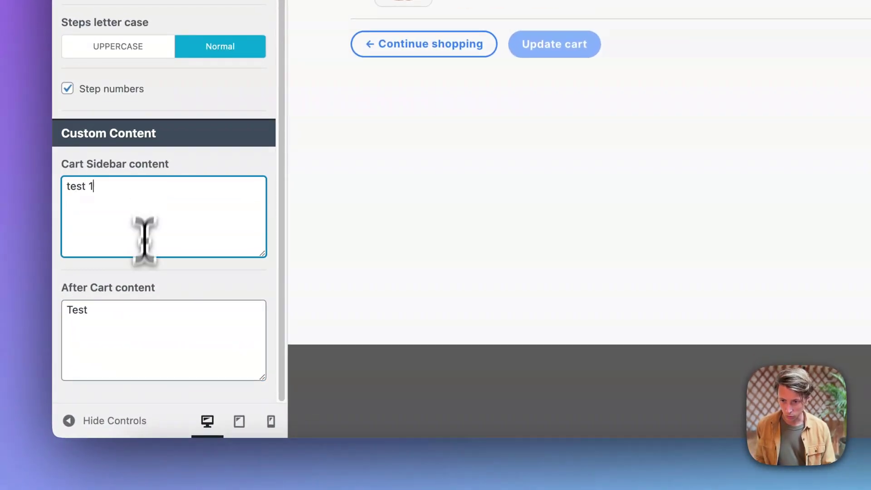
left_click(146, 339)
type("2")
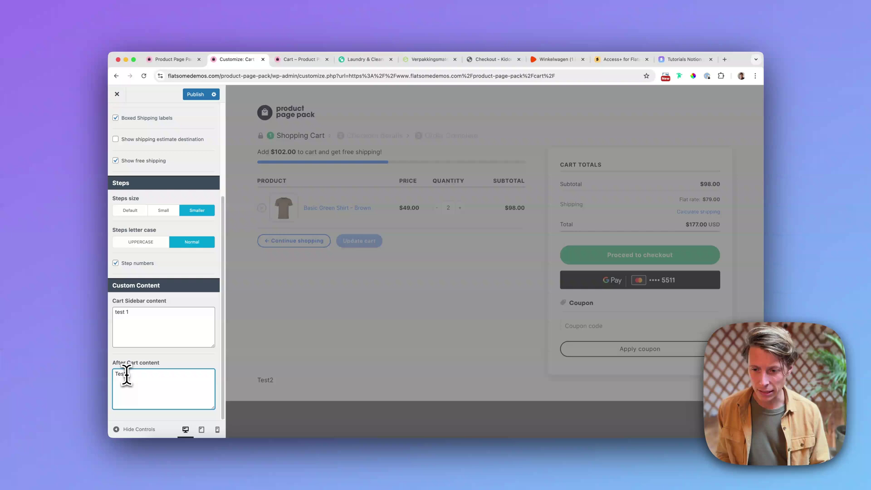
key("BackSpace")
key("BackSpace")
type("2")
triple_click(567, 337)
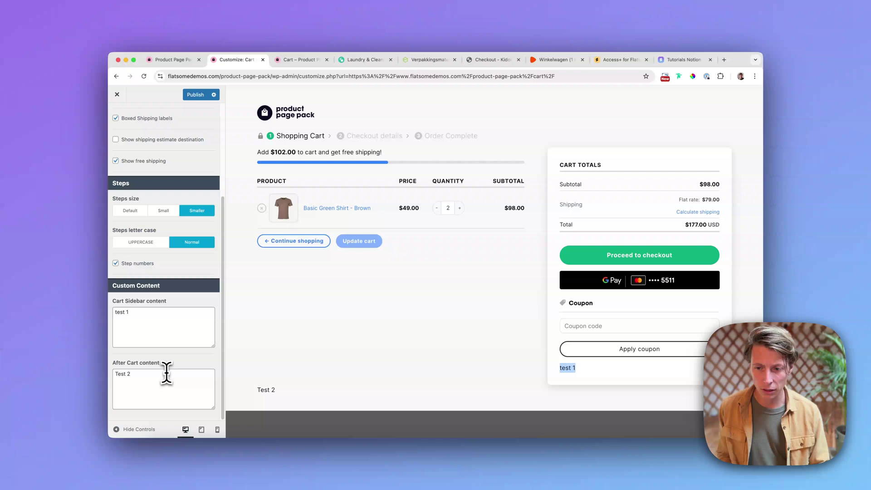
left_click_drag(127, 362, 164, 366)
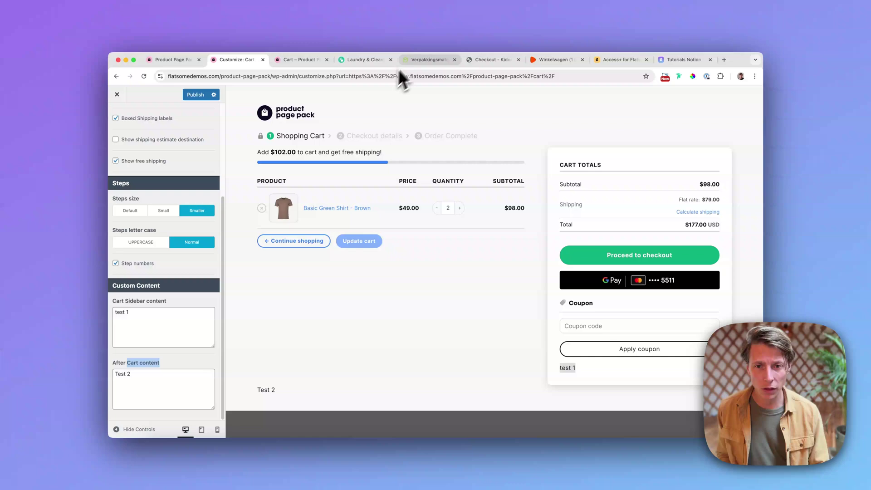
Open the Verpakgigant shop's full cart page from its cart drawer.
left_click(419, 66)
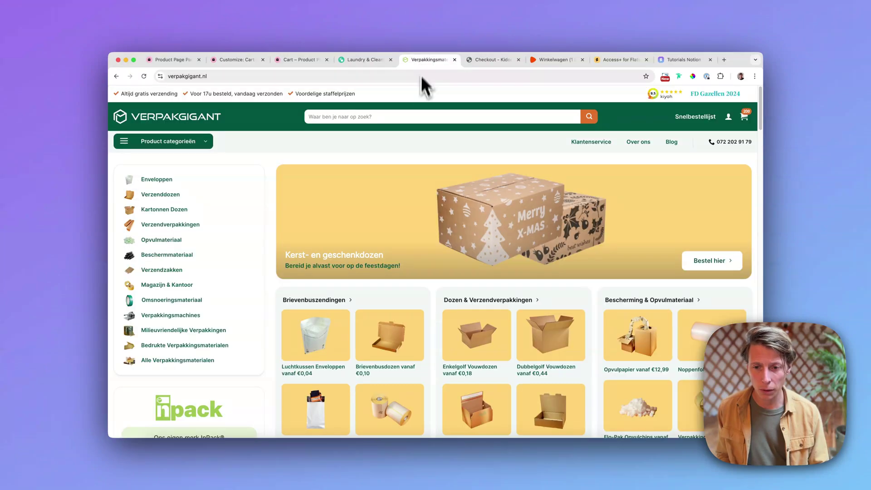
left_click(744, 117)
left_click(691, 348)
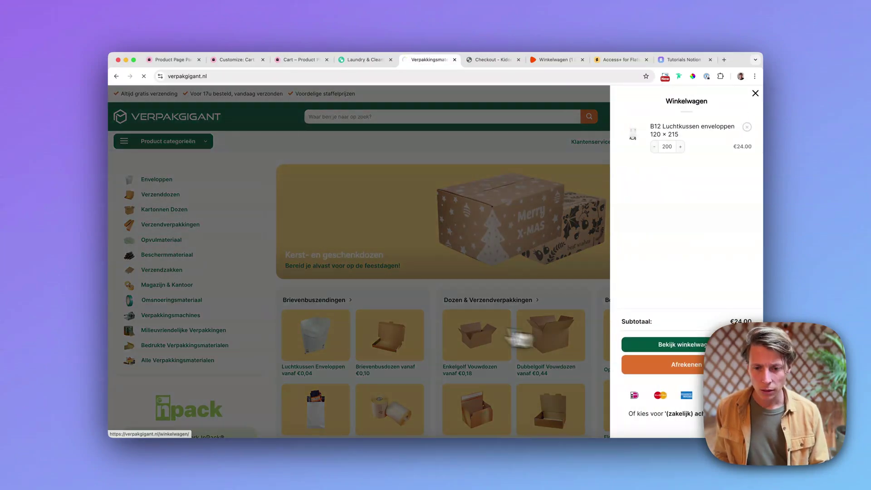
scroll(408, 277, "down", 5)
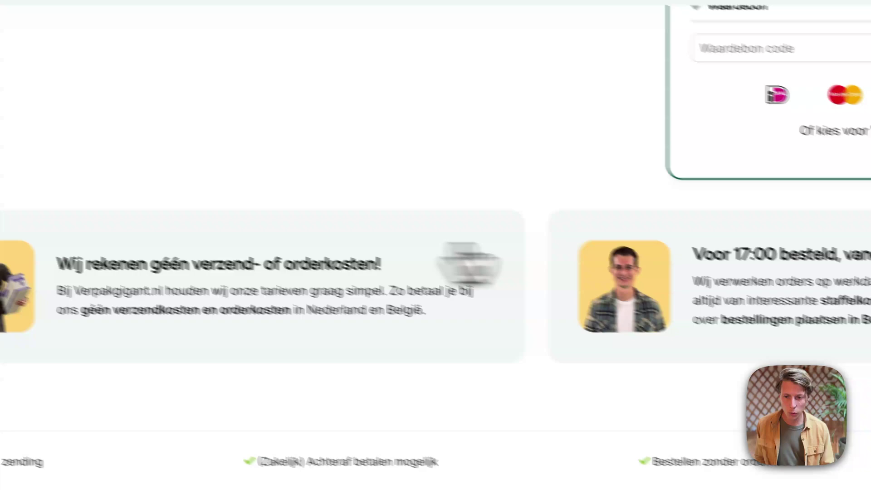
Review the free-shipping and 'Voor 17:00 besteld' info blocks, then return to the Customizer.
left_click_drag(66, 232, 353, 226)
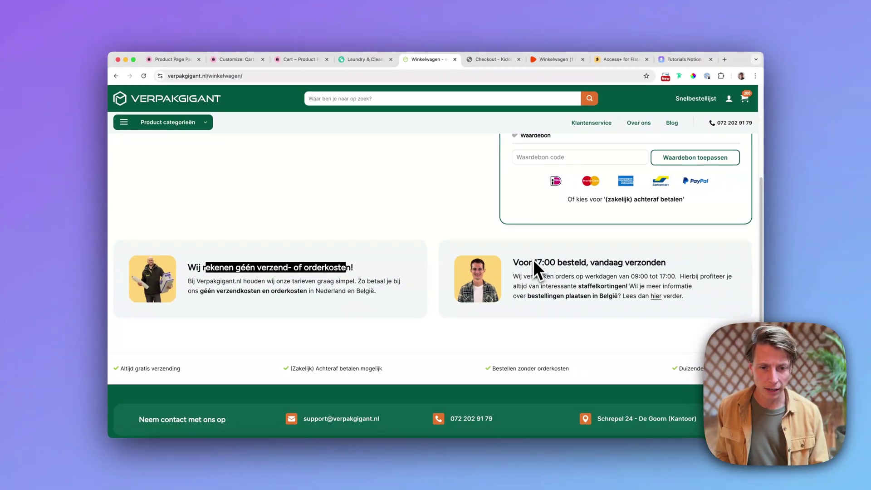
left_click(769, 220)
left_click_drag(521, 264, 567, 264)
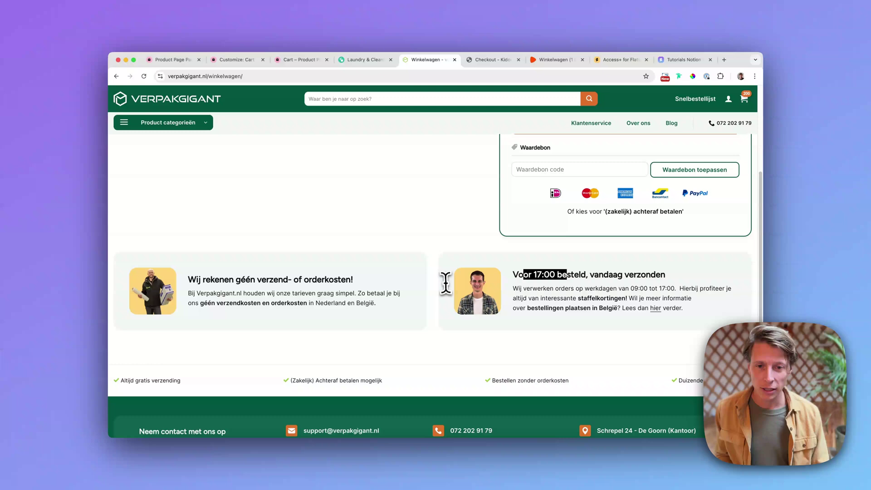
scroll(435, 297, "up", 1)
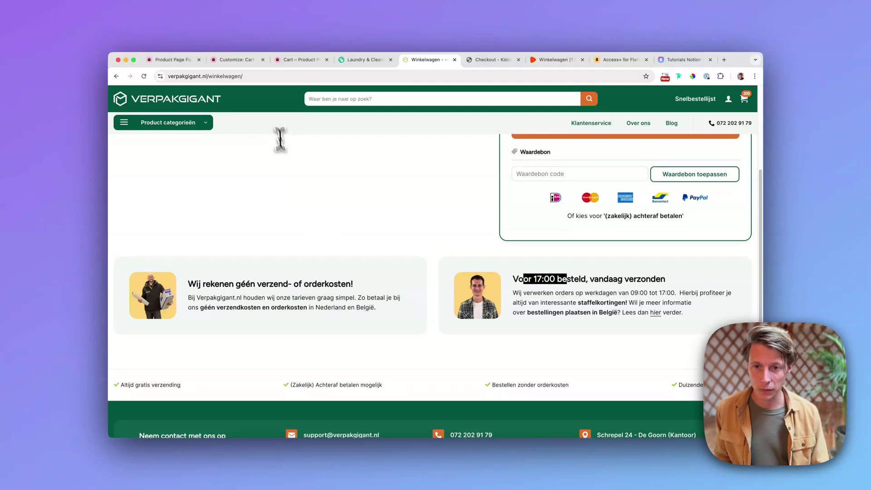
left_click(239, 63)
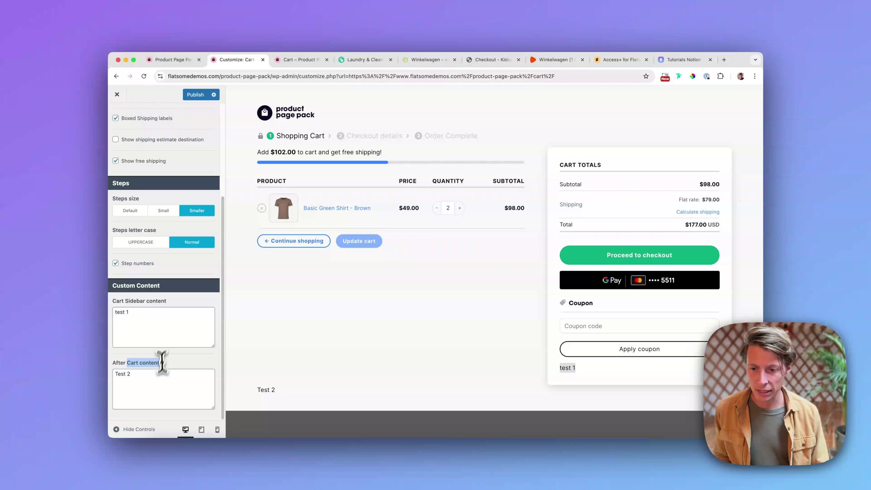
Delete the 'Test 2' after-cart content and clear the cart sidebar content.
left_click(156, 380)
key("BackSpace")
left_click(140, 320)
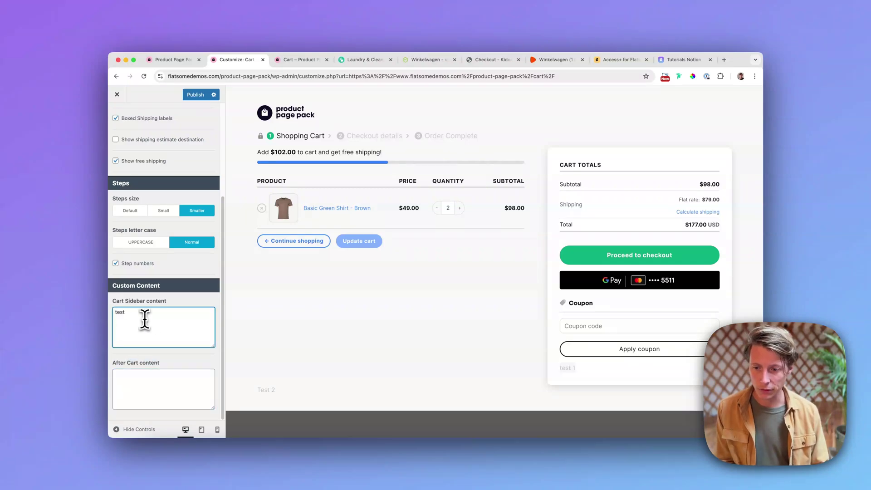
scroll(175, 232, "up", 10)
Preview the checkout page and enable Floating field labels in the Checkout settings.
left_click(117, 116)
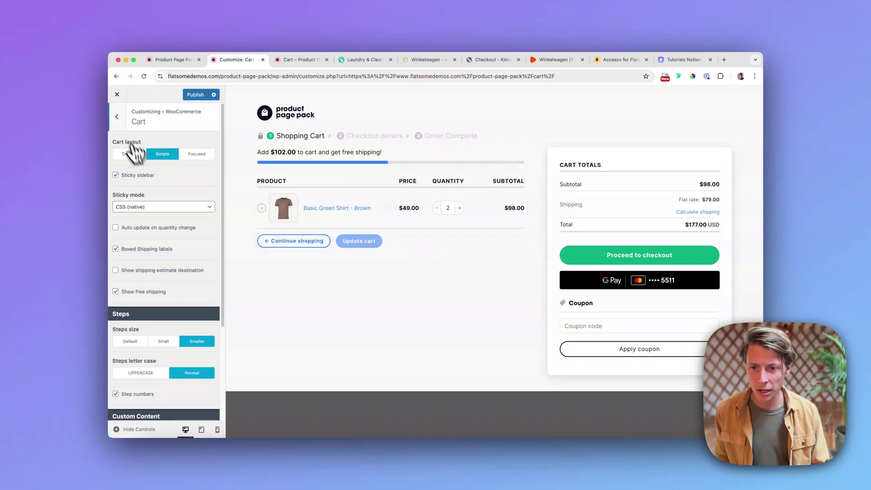
left_click(366, 135)
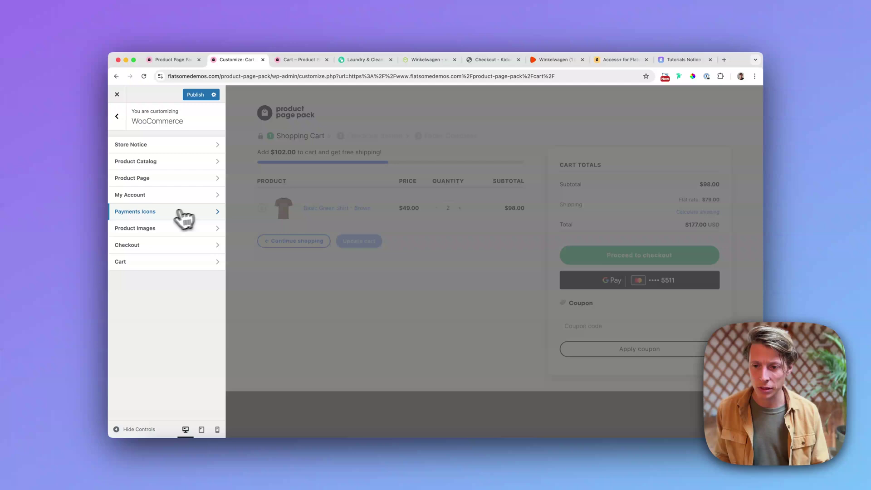
left_click(162, 248)
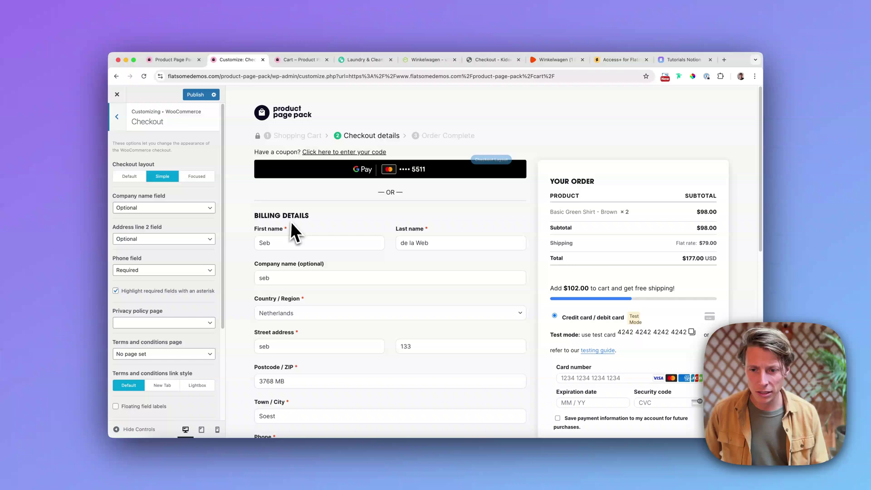
scroll(336, 283, "down", 3)
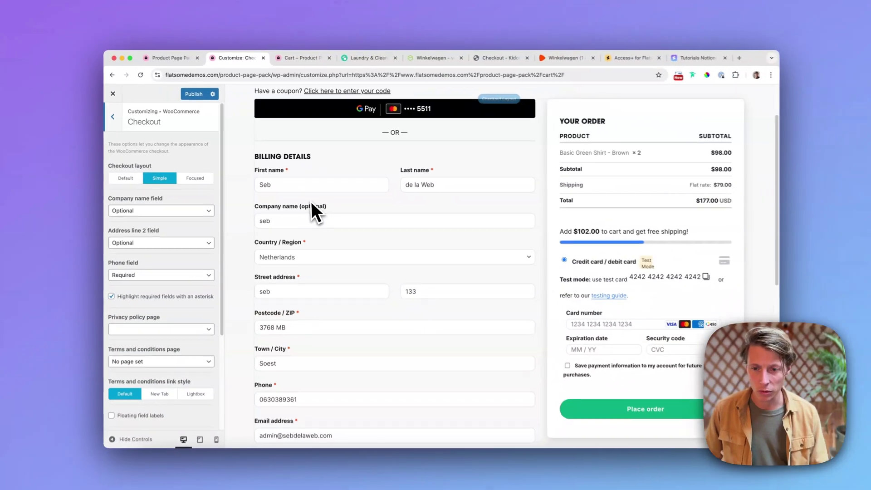
scroll(174, 303, "down", 5)
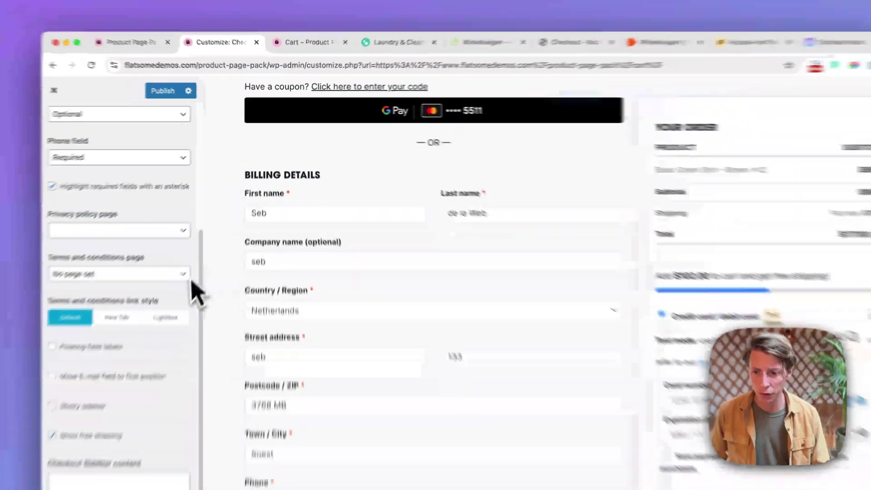
left_click(106, 350)
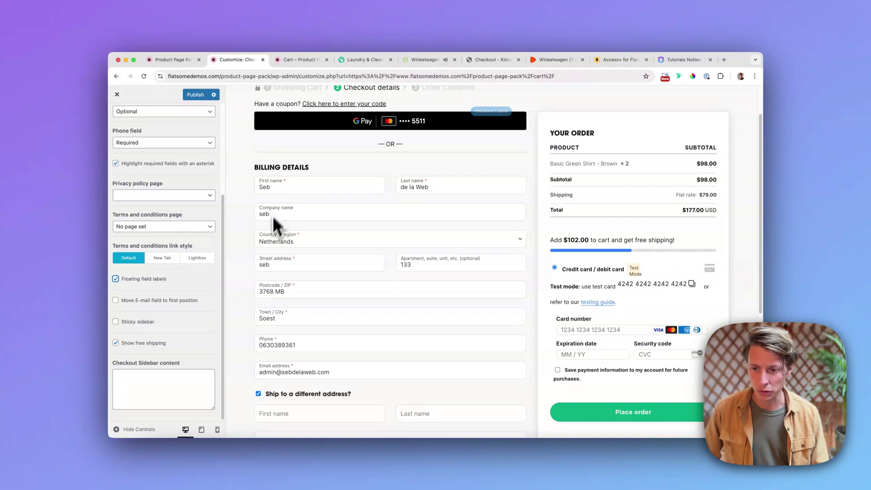
scroll(194, 291, "up", 5)
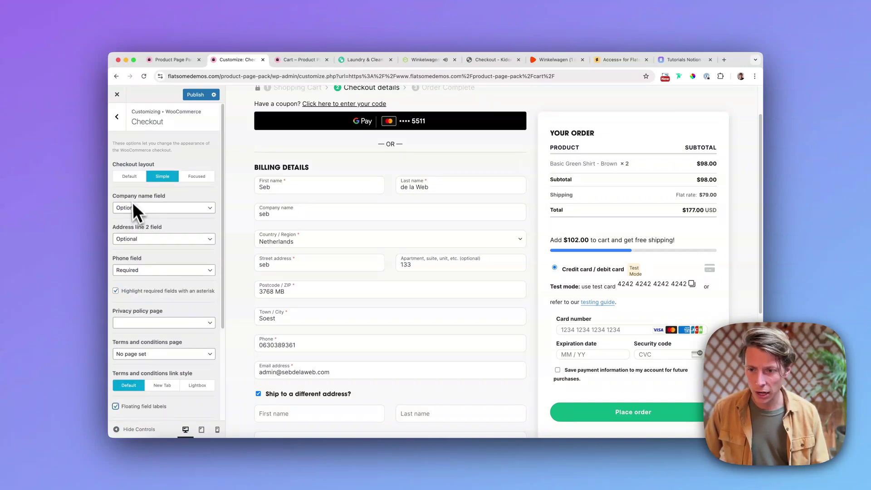
scroll(335, 218, "up", 2)
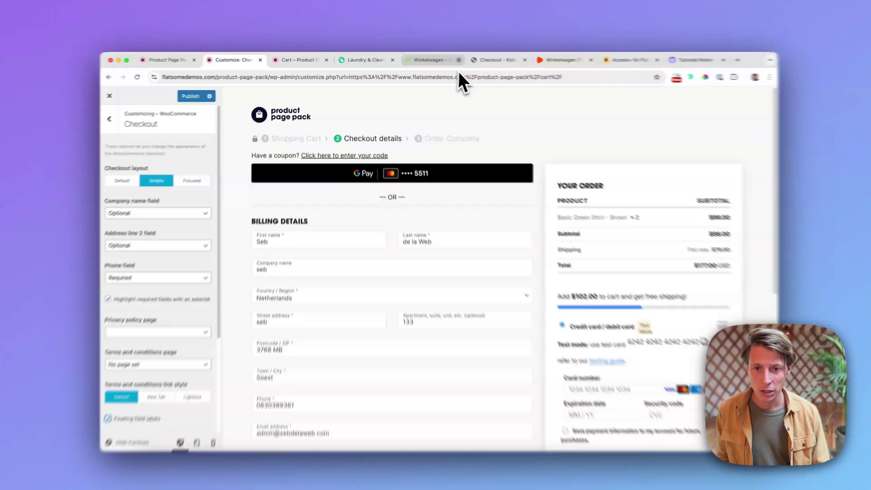
left_click(129, 182)
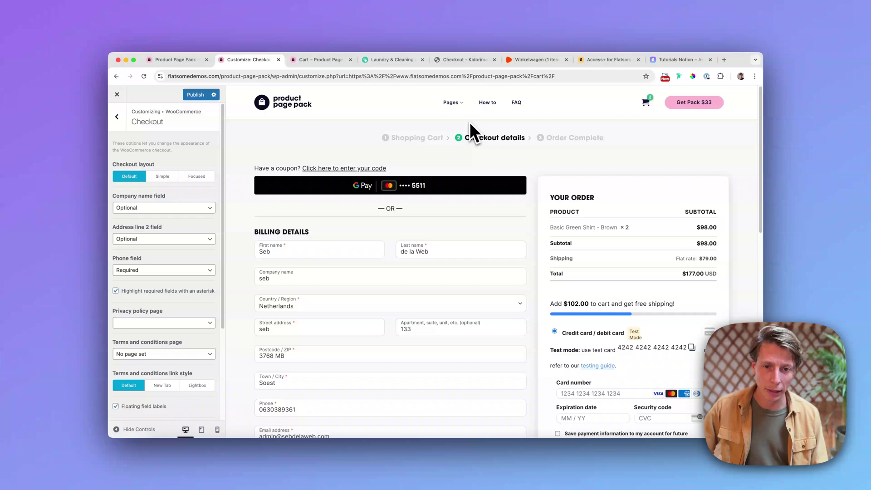
left_click(161, 177)
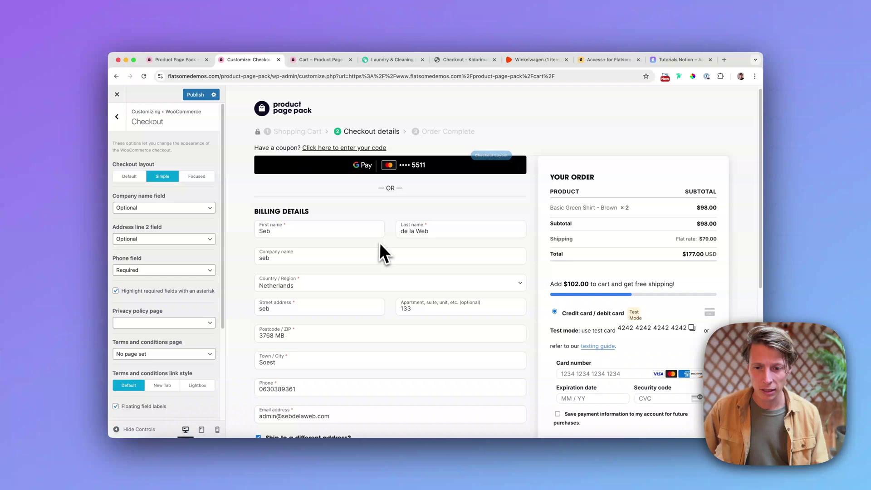
scroll(380, 245, "down", 2)
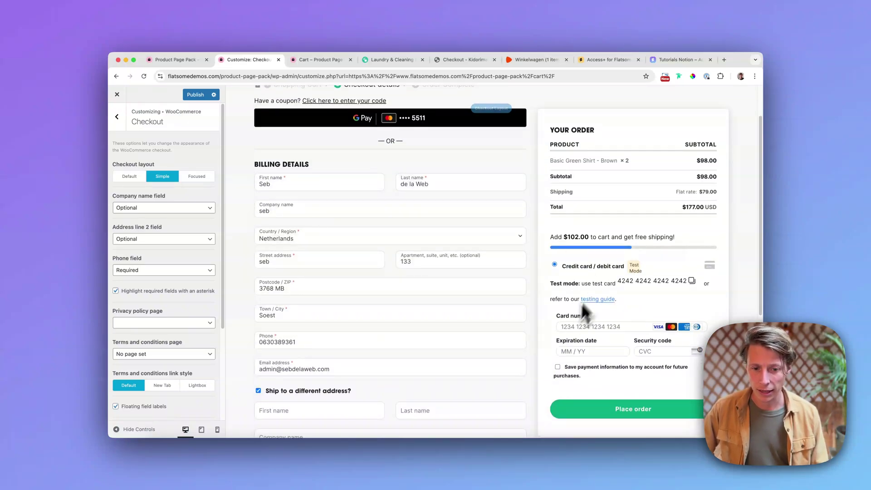
scroll(189, 312, "down", 2)
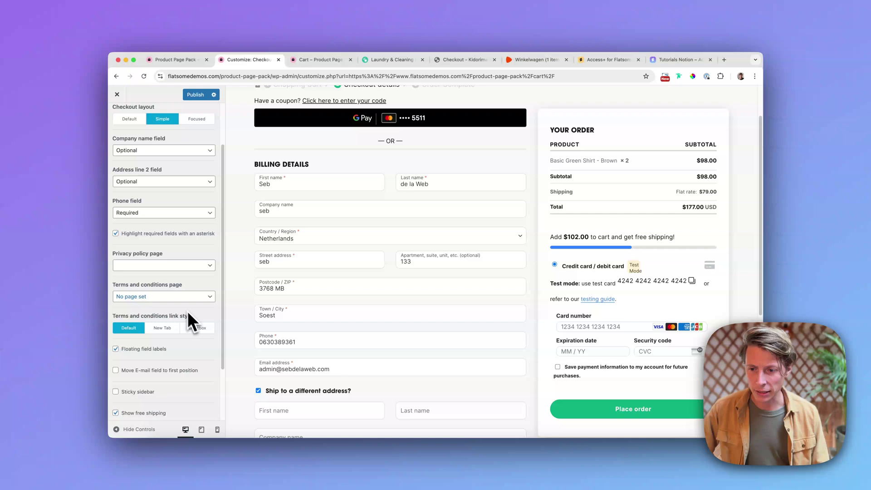
scroll(167, 318, "down", 3)
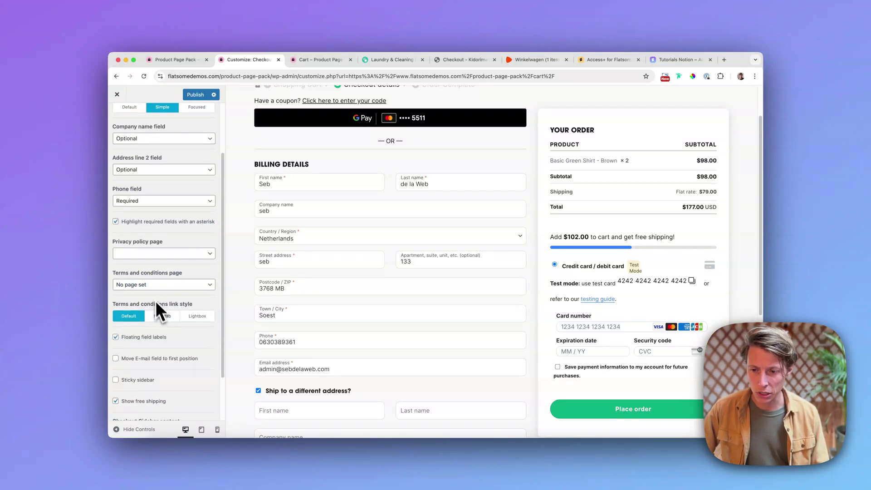
scroll(177, 313, "down", 1)
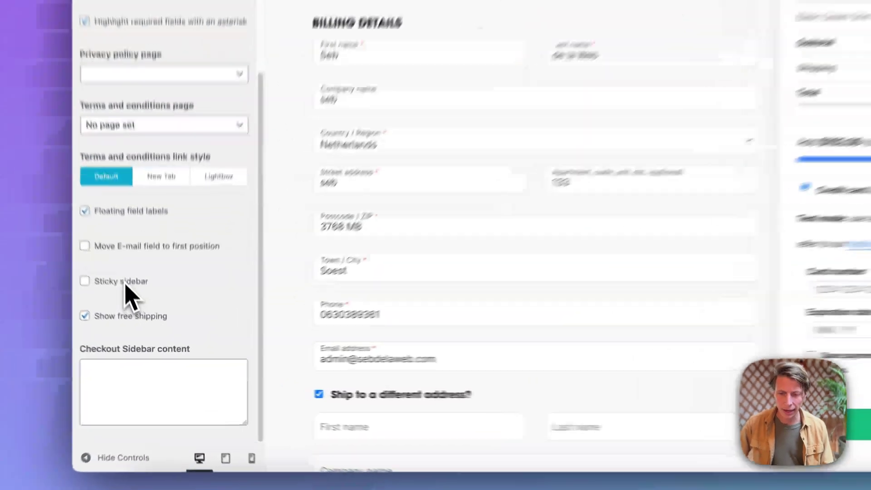
Tick Sticky sidebar for the checkout, keeping Sticky mode on CSS (native).
left_click(145, 323)
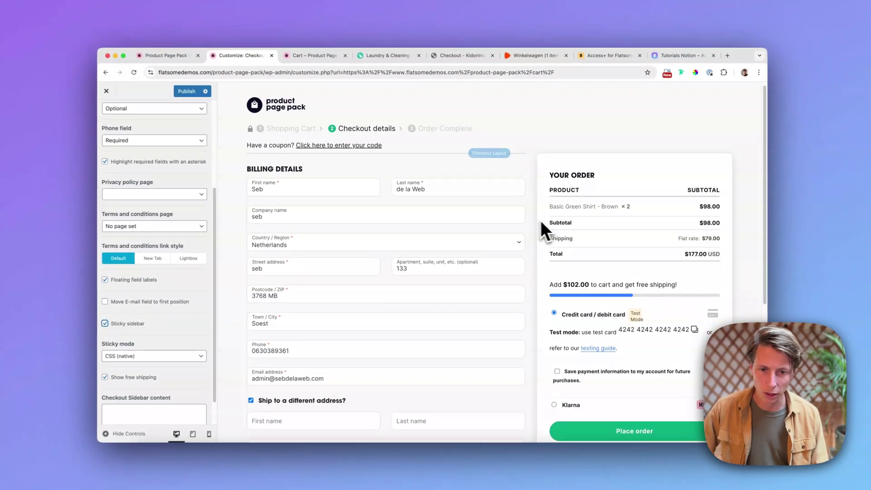
scroll(522, 235, "down", 5)
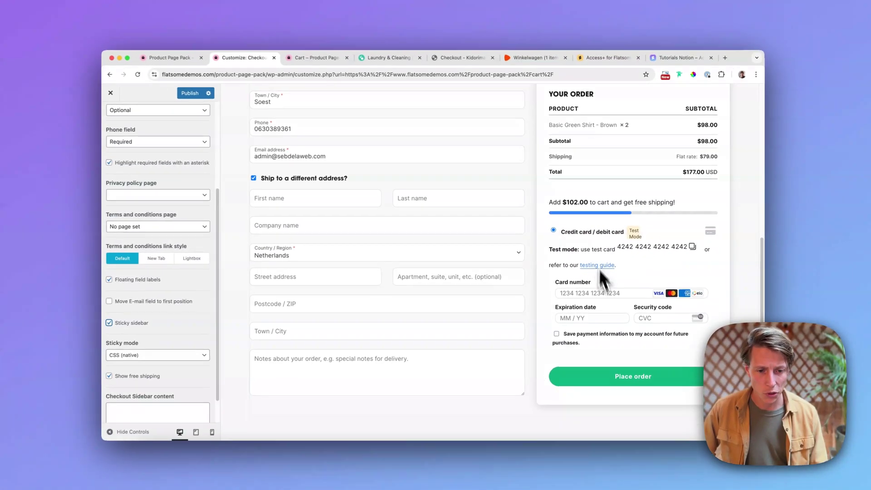
scroll(179, 347, "down", 2)
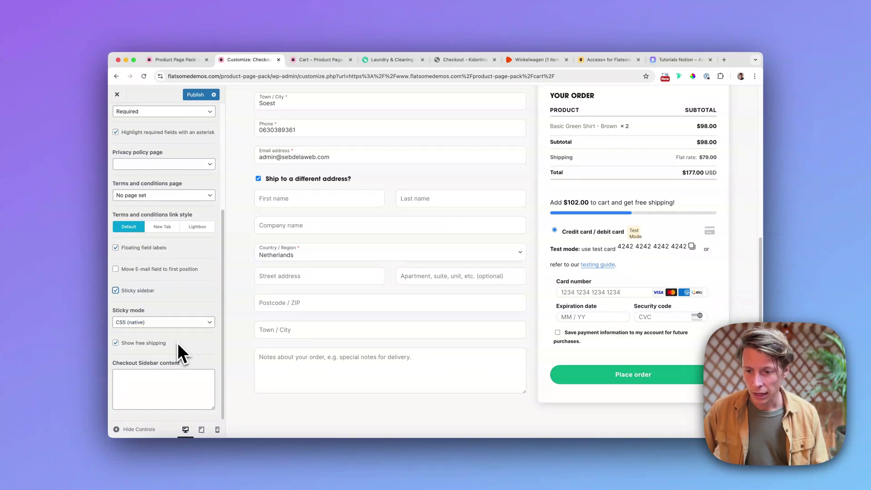
Enter 'Test 3' as the Checkout Sidebar content, replacing the mistyped 'Tst'.
left_click(135, 374)
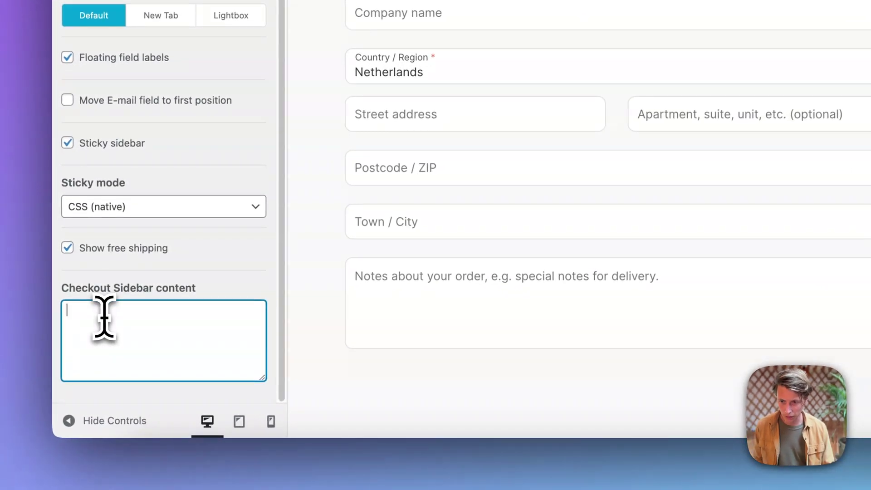
type("Tst")
key("super+a")
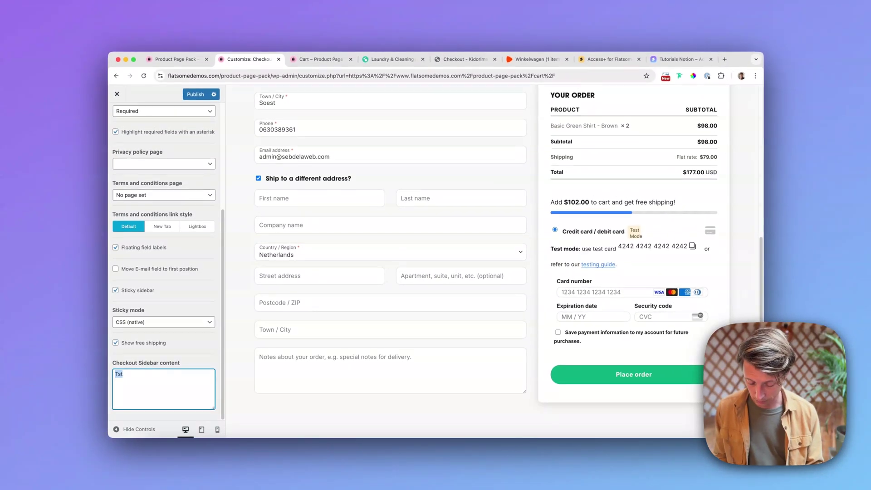
type("Test 3")
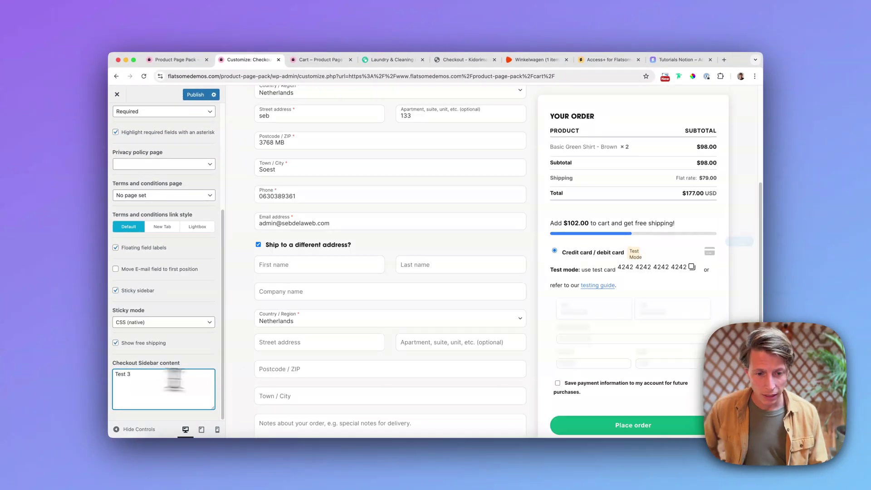
scroll(554, 408, "down", 3)
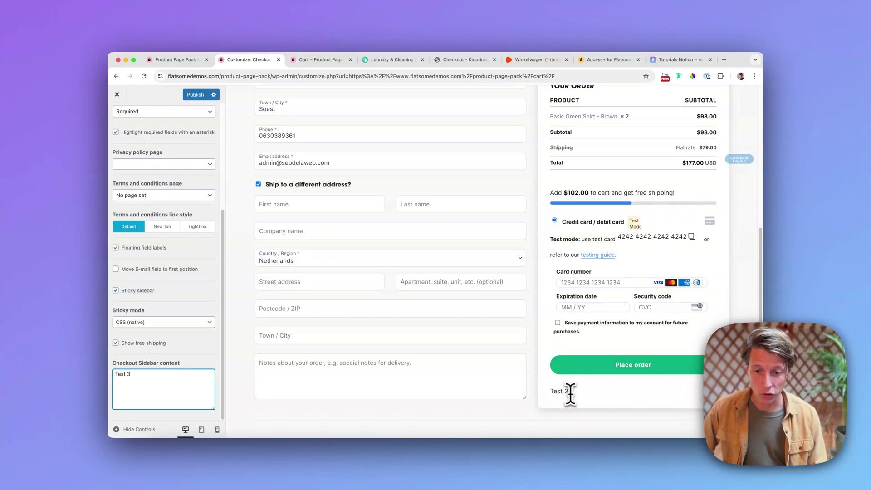
scroll(568, 317, "up", 6)
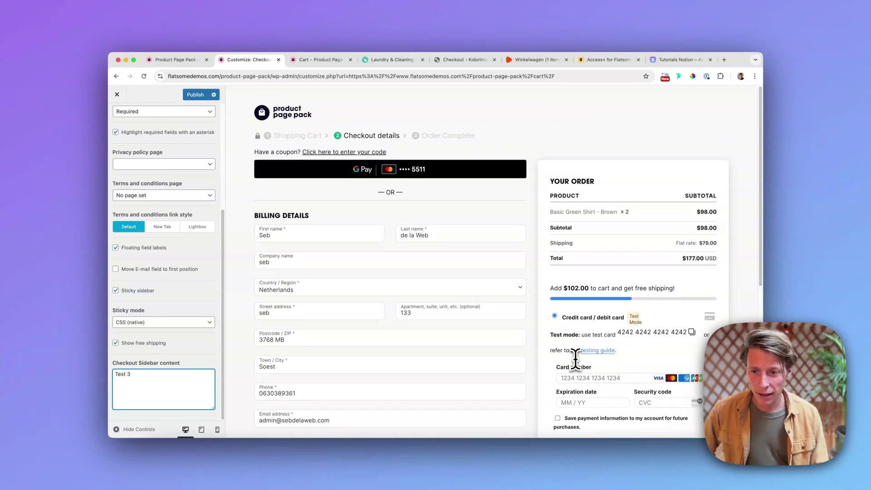
scroll(194, 278, "up", 5)
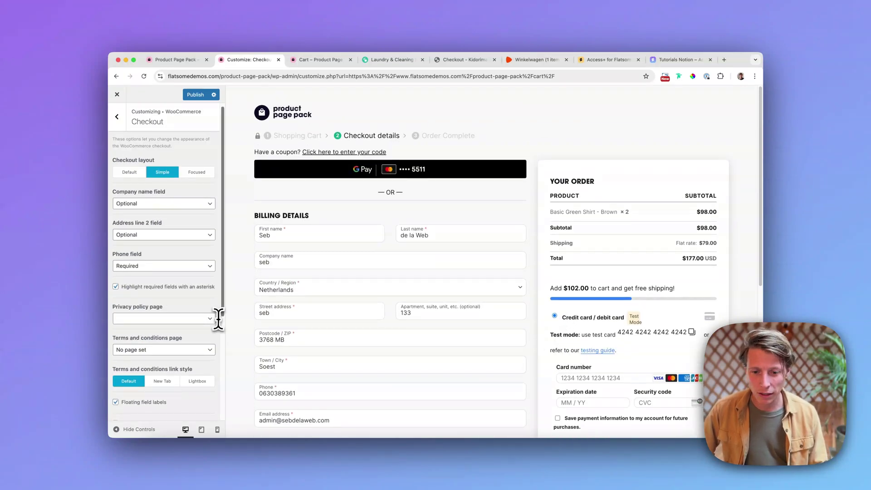